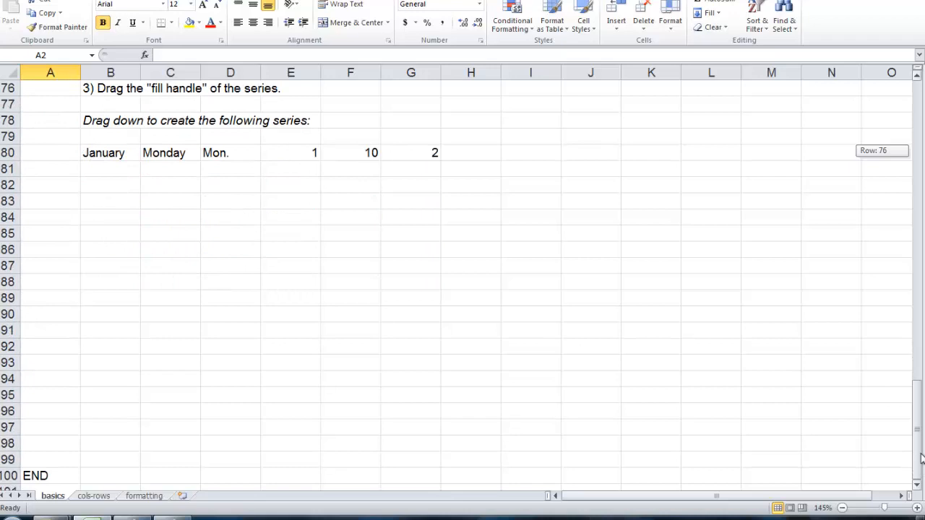
Step: Go from cell J3 to the sheet's very last row and last column, and return to cell A1
left_click_drag(921, 459, 921, 452)
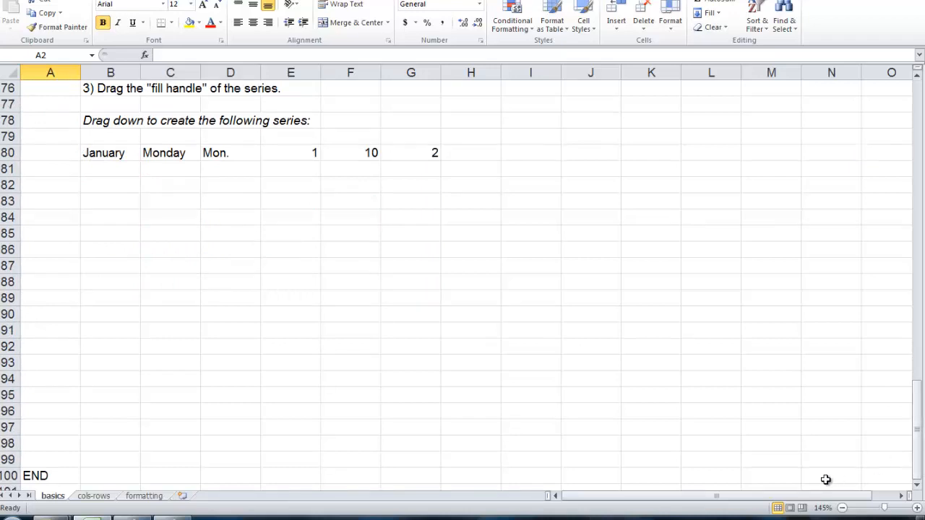
mouse_move(822, 499)
left_mouse_down()
mouse_move(865, 499)
mouse_move(810, 498)
left_mouse_up()
left_click_drag(917, 436, 920, 118)
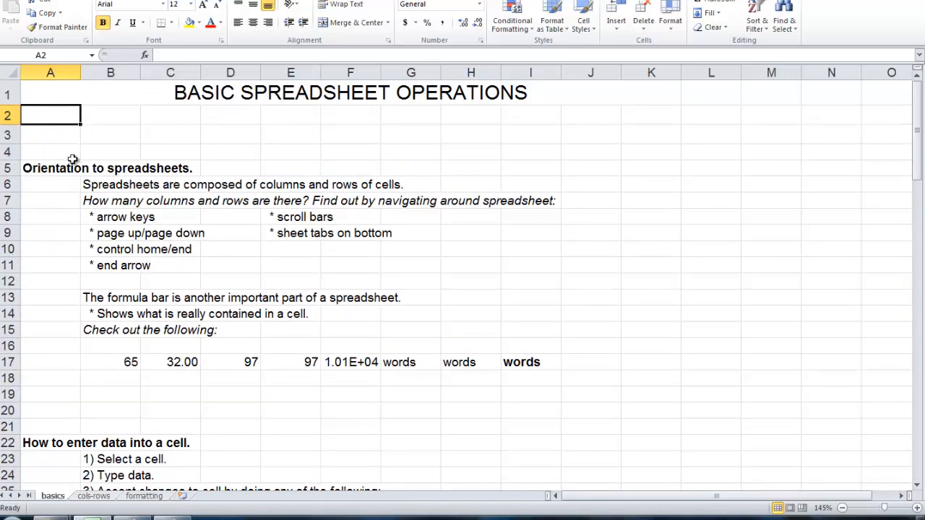
left_click(599, 134)
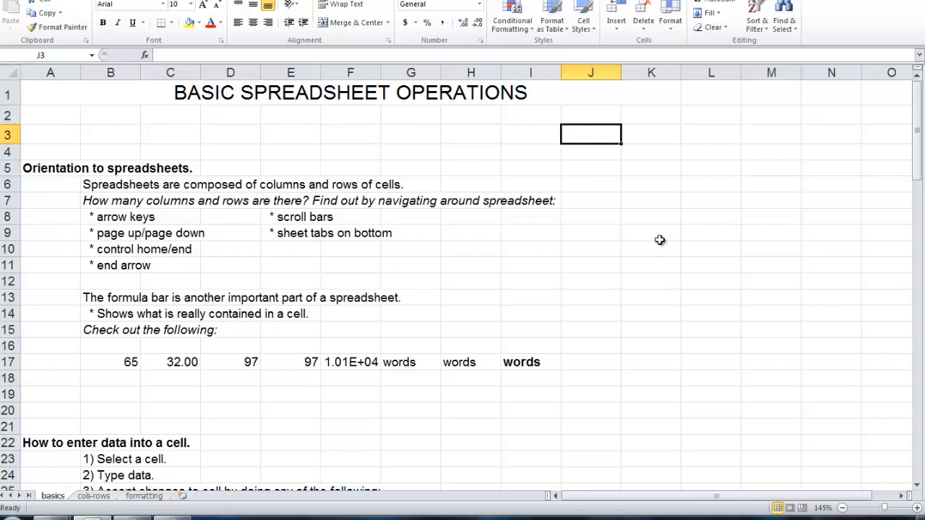
key("End")
key("Down")
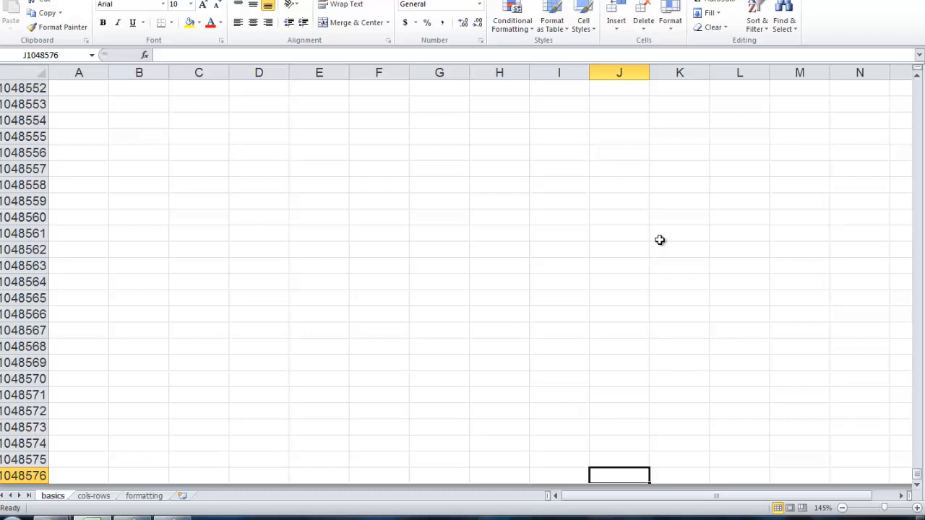
key("End")
key("Right")
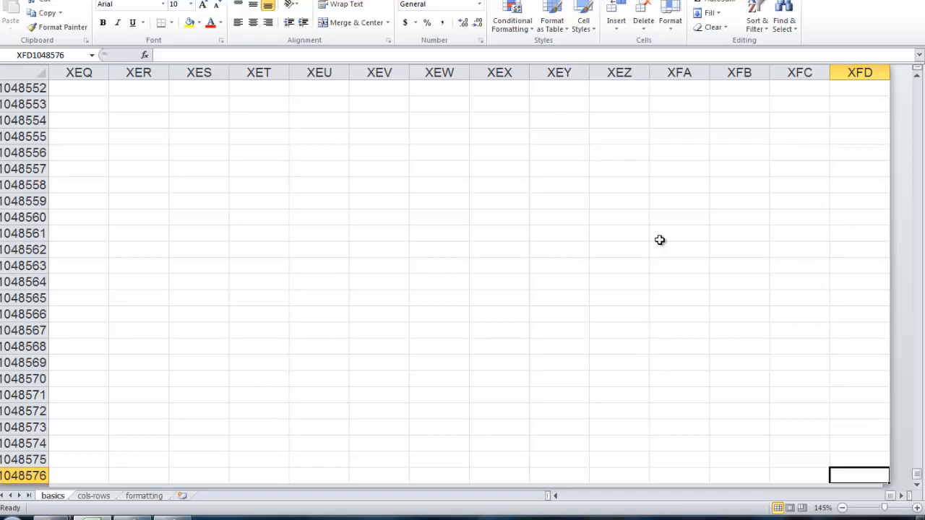
key("ctrl+Home")
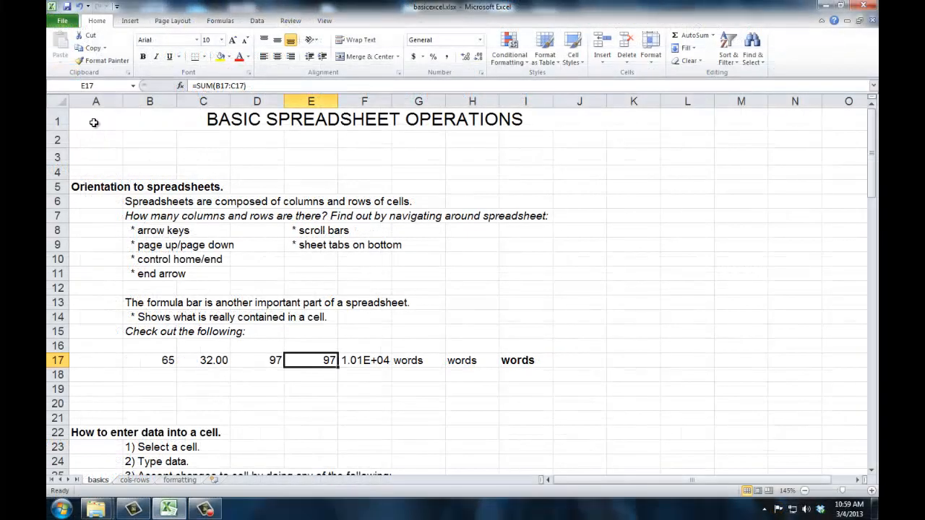
Step: Go to the last used cell of the basics sheet and return to cell A1
left_click(94, 123)
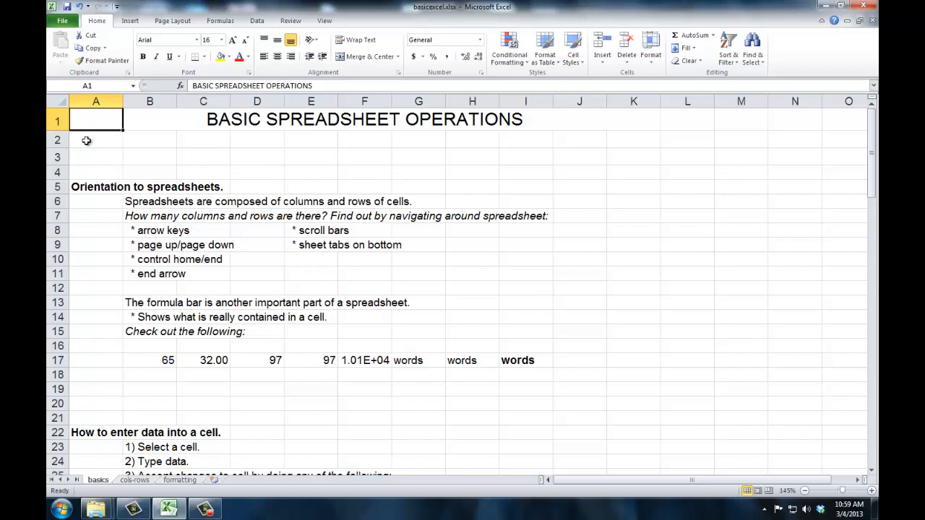
key("ctrl+End")
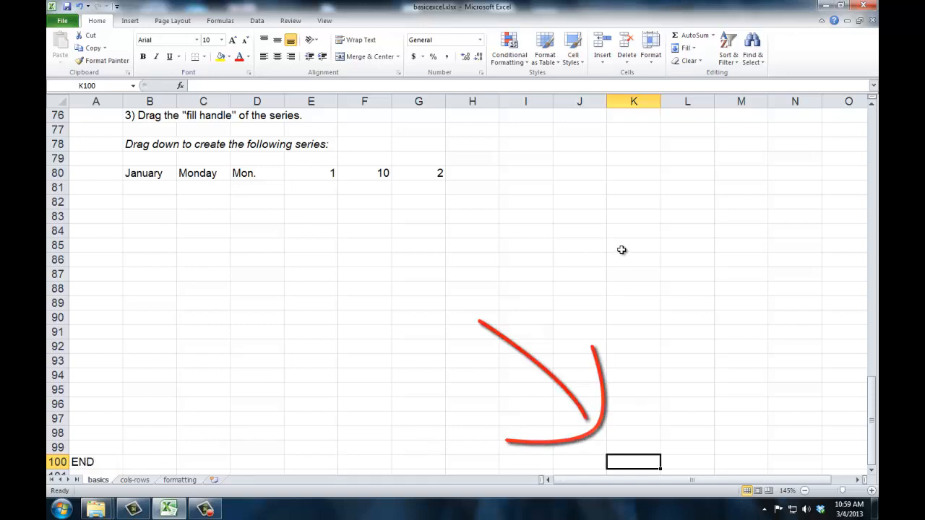
key("ctrl+Home")
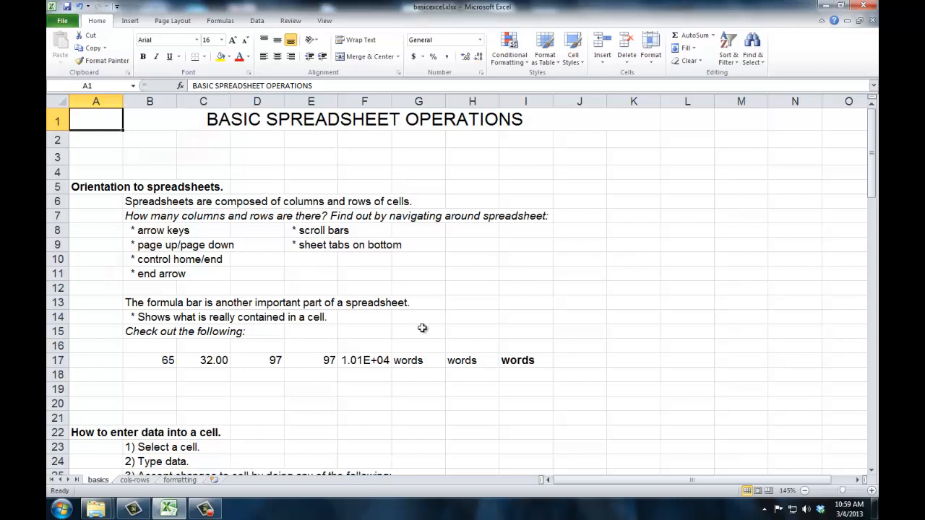
Step: Examine the actual stored contents of cell A1 and of each cell from B17 to I17
left_click(219, 86)
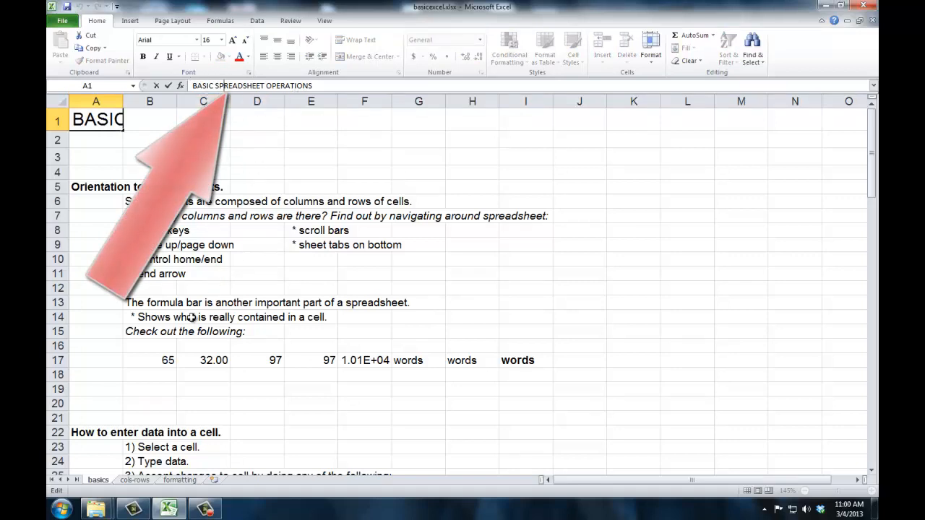
left_click(163, 359)
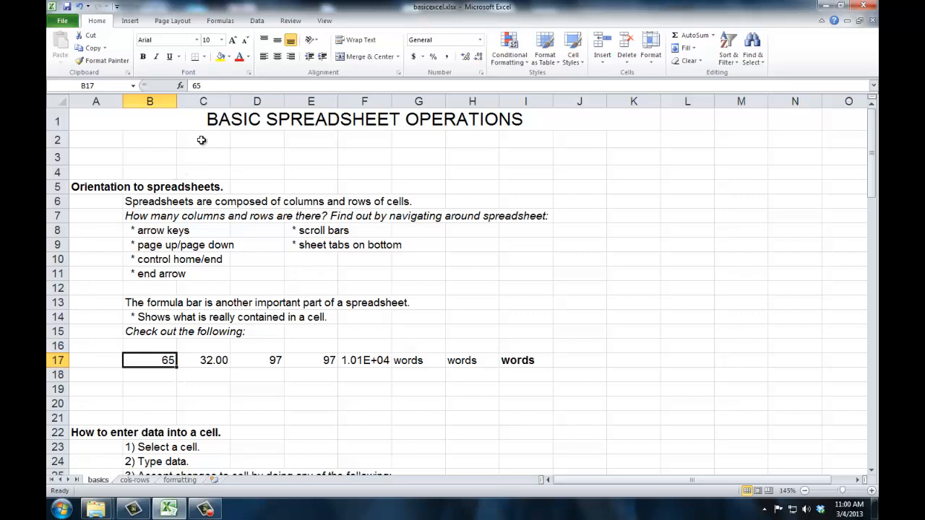
left_click(212, 86)
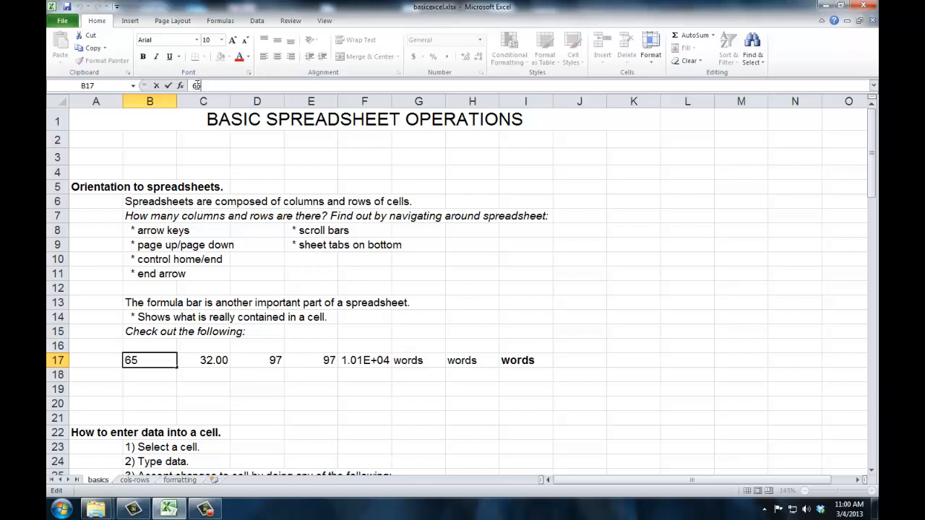
left_click(209, 361)
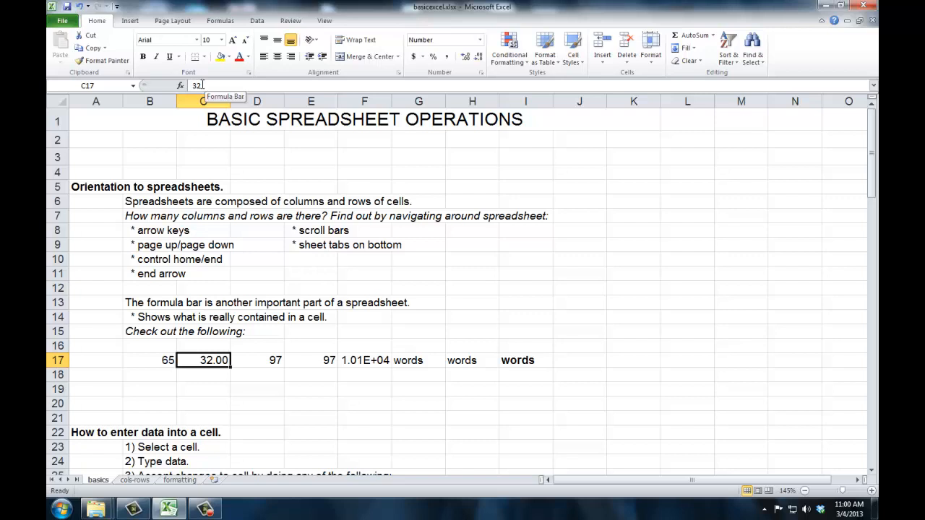
left_click(262, 362)
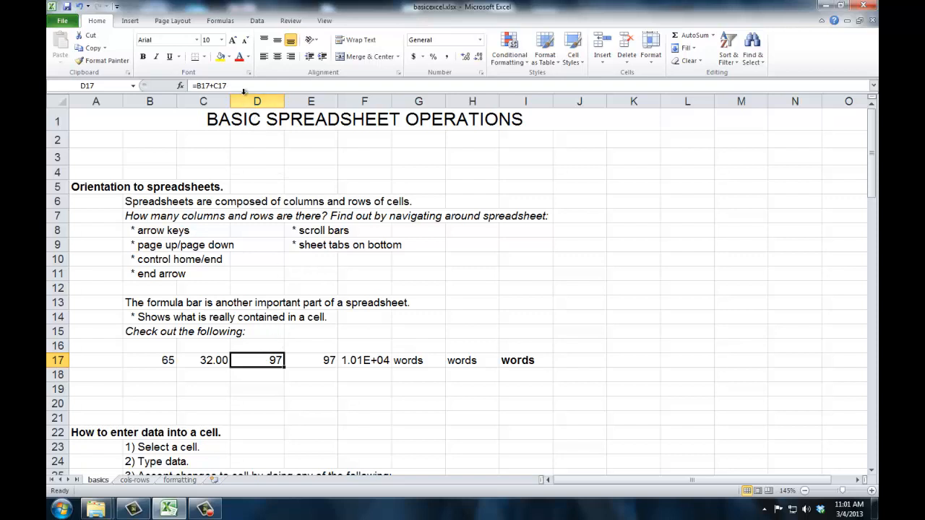
left_click(315, 362)
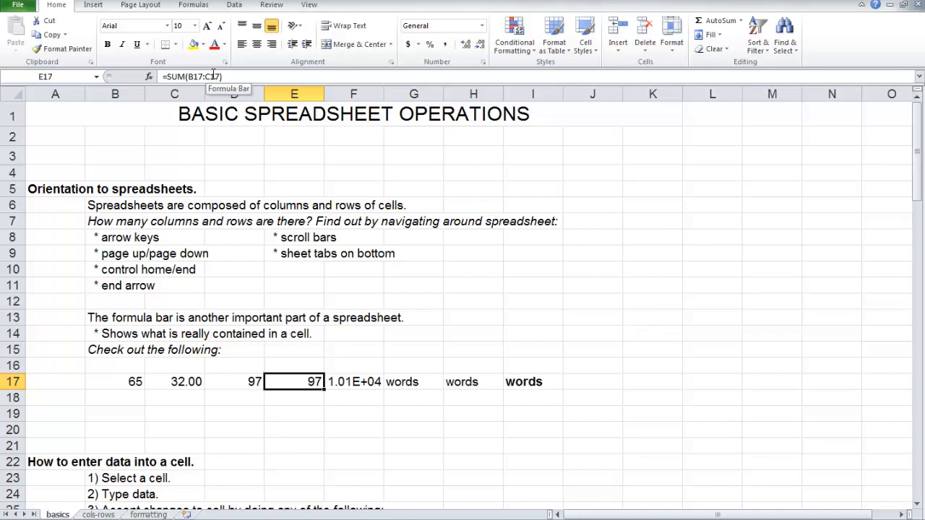
left_click(362, 383)
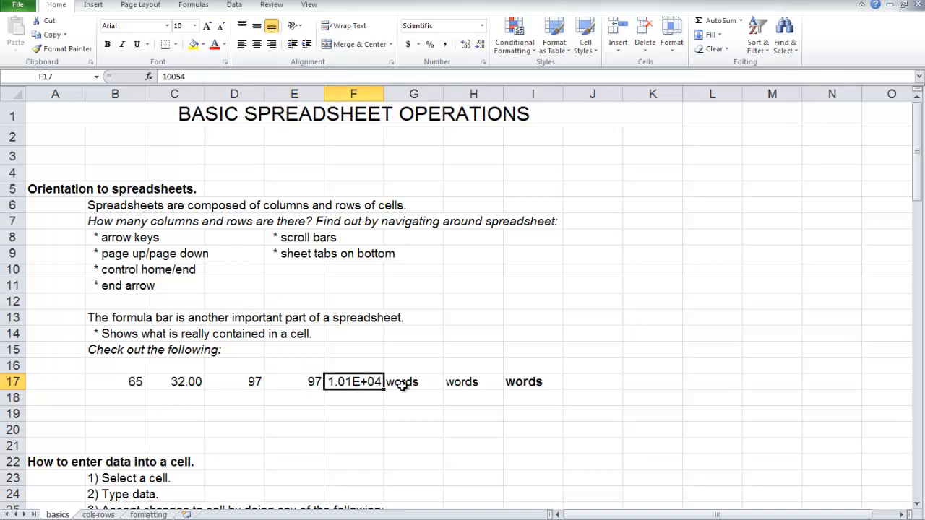
left_click(402, 385)
left_click(459, 383)
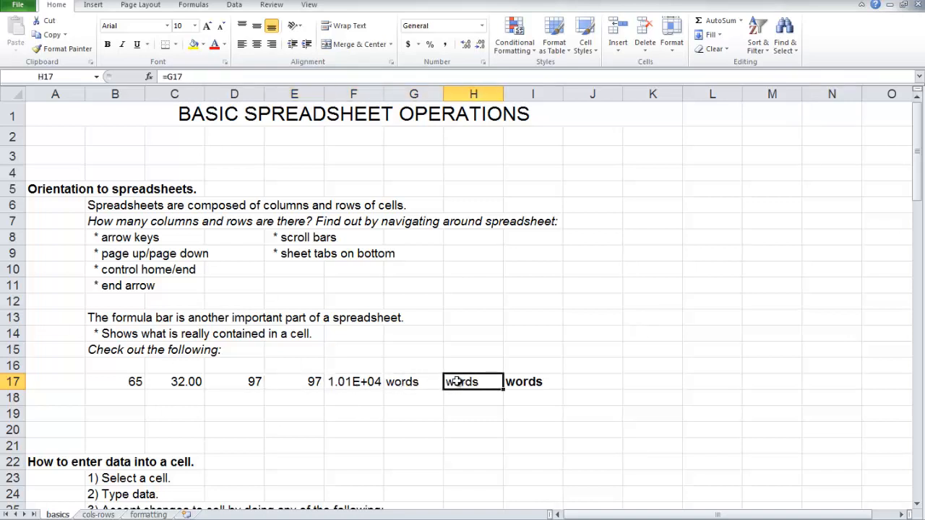
left_click(513, 382)
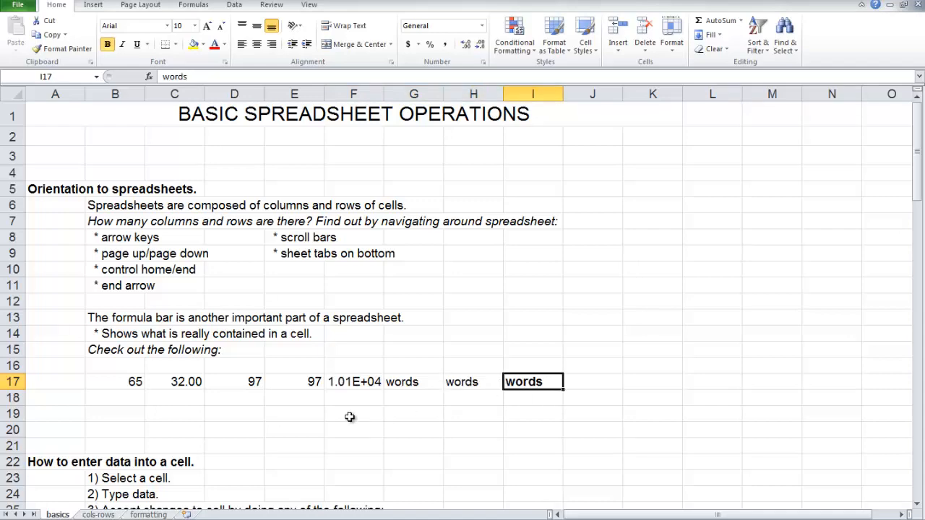
Step: Enter 353 in cell B32 and ASDFASD in cell B33 under the number and word entry exercise
scroll(349, 418, "down", 6)
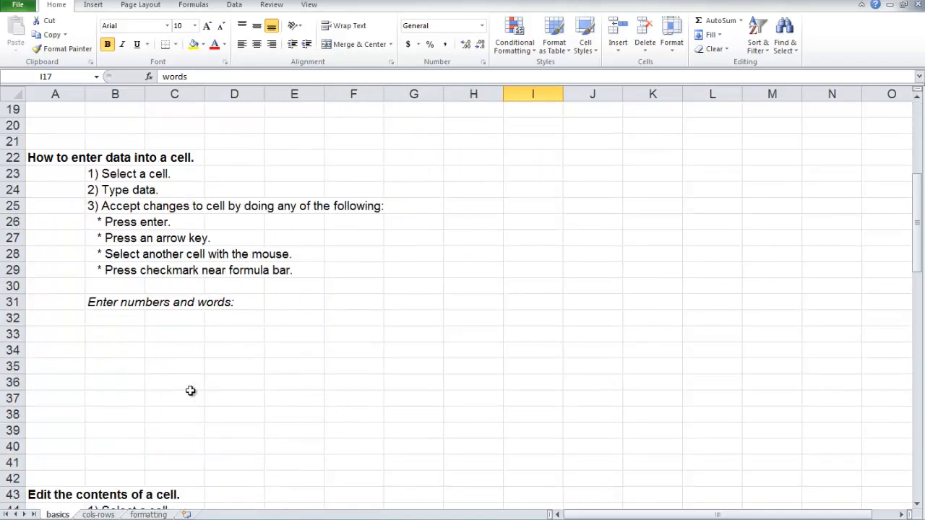
left_click(123, 318)
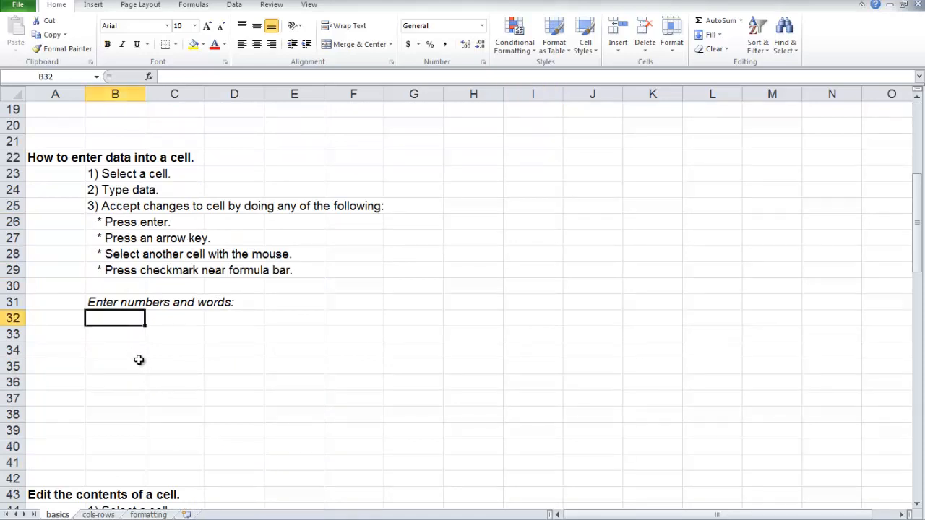
type("353")
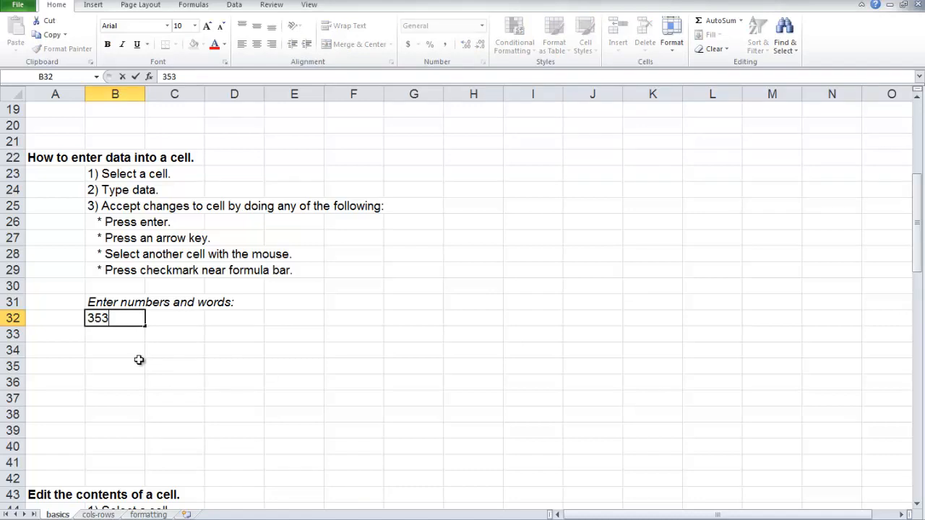
key("Right")
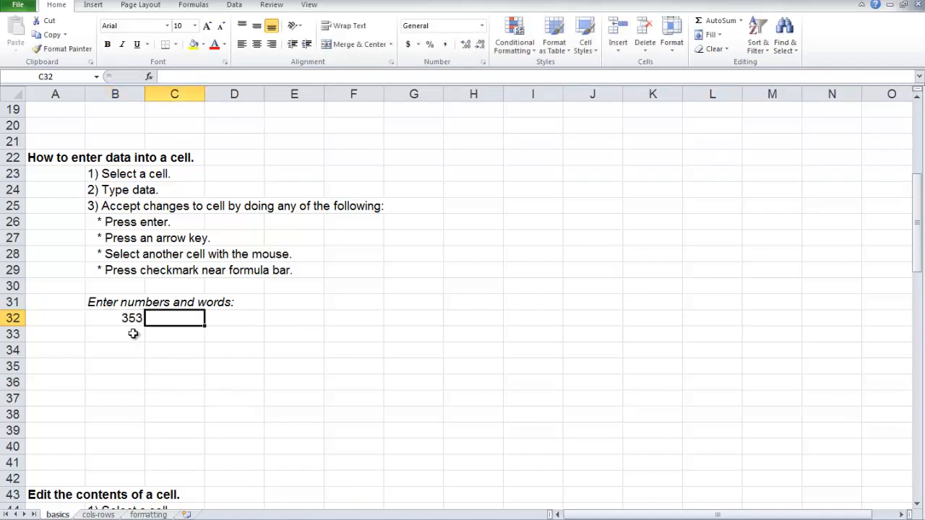
left_click(133, 333)
type("ASDFASD")
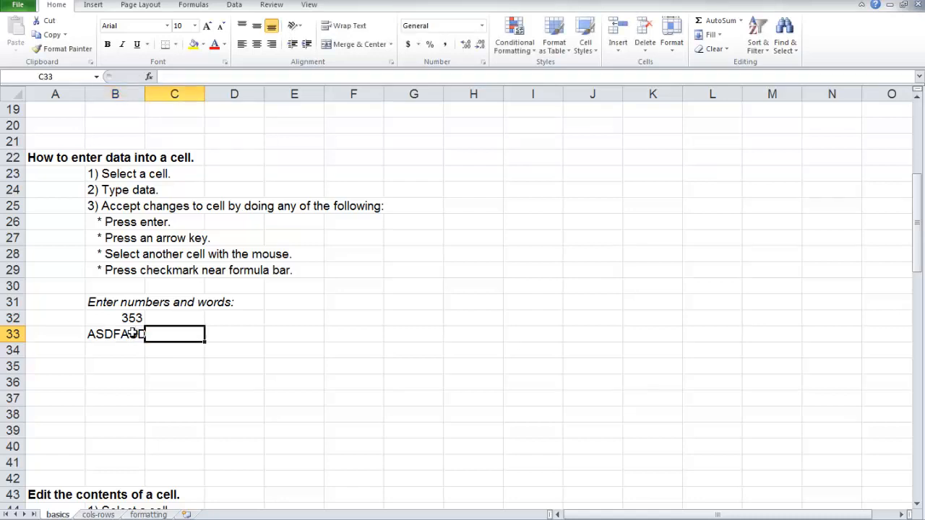
Step: Remove the trailing s from the student name in cell B52 of the cell editing exercise
scroll(133, 334, "down", 7)
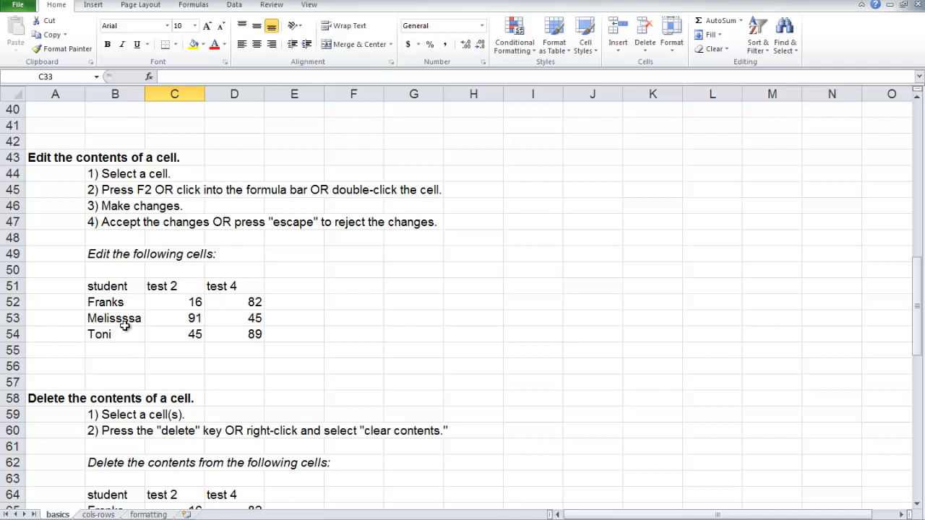
left_click(118, 304)
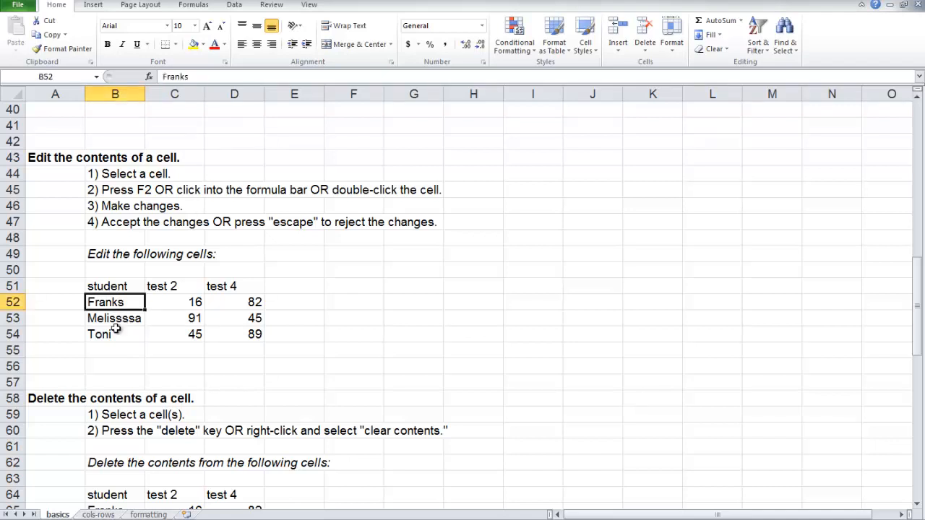
double_click(134, 303)
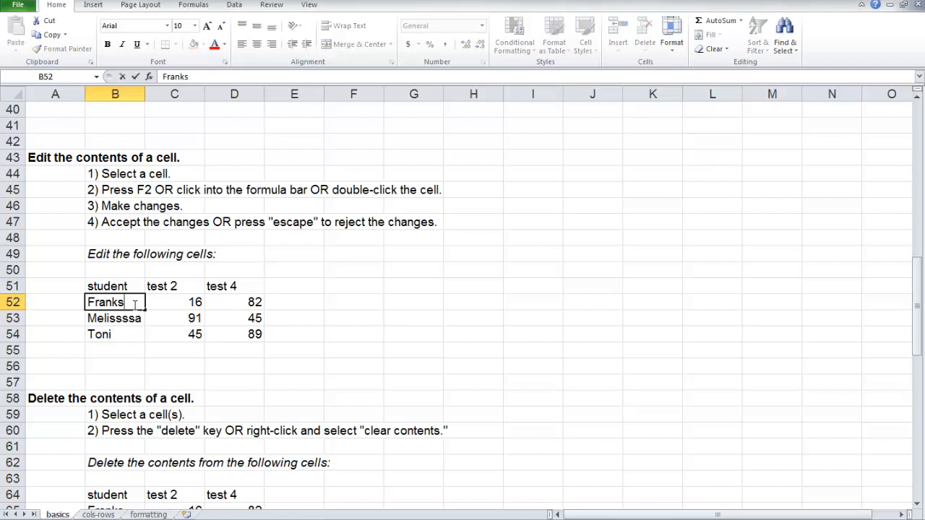
key("BackSpace")
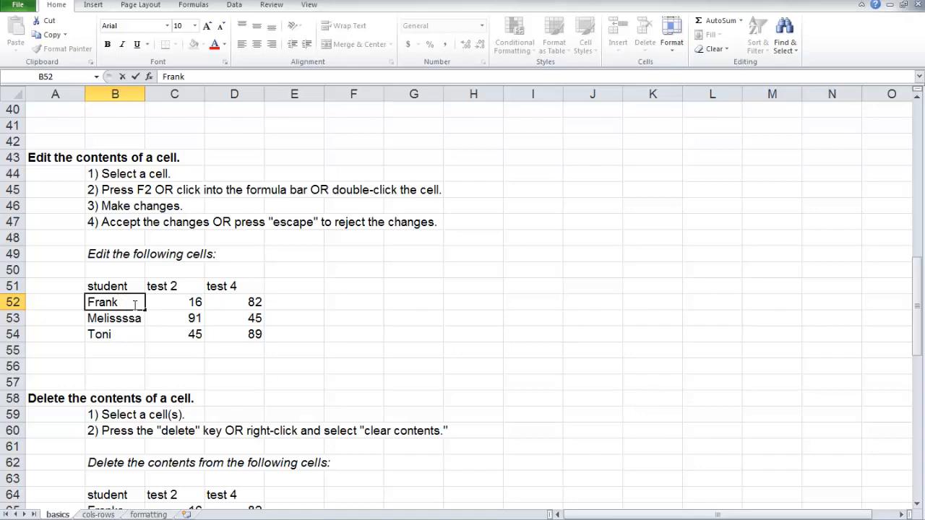
key("Tab")
key("Return")
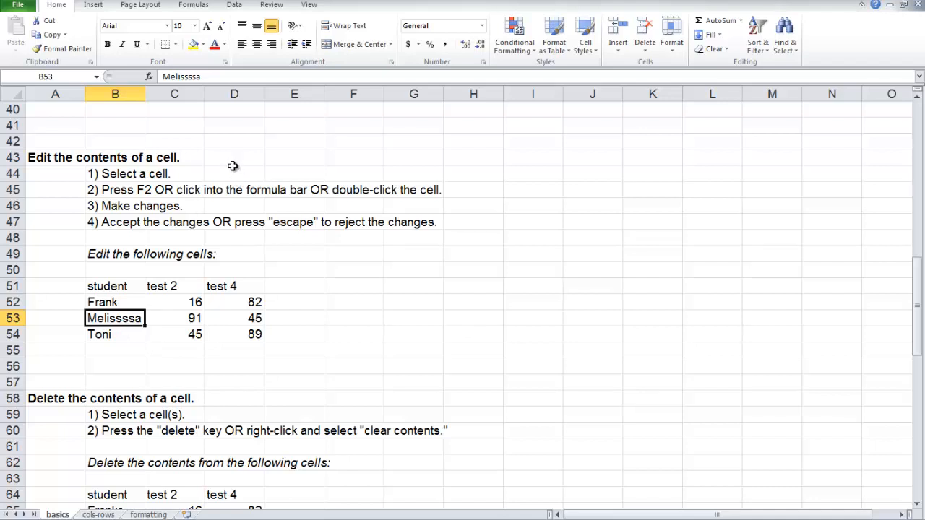
Step: Remove two surplus s letters from the student name in cell B53
left_click(208, 77)
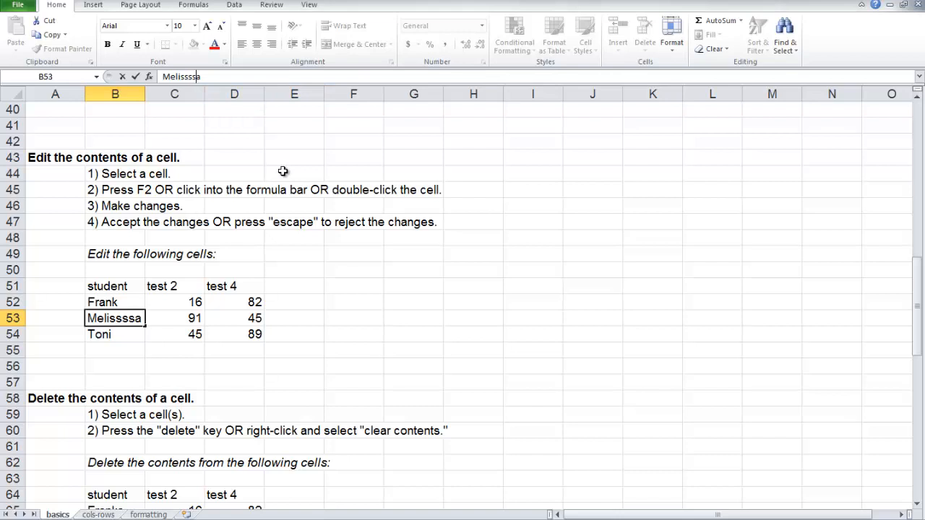
key("BackSpace")
key("BackSpace")
key("Tab")
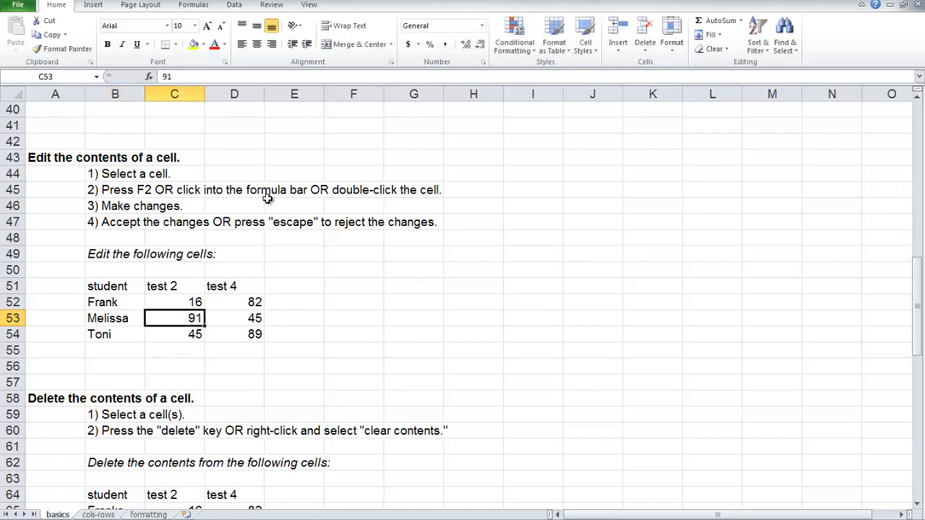
Step: Try a score of 23 in cell C53 and reject the entry
type("23")
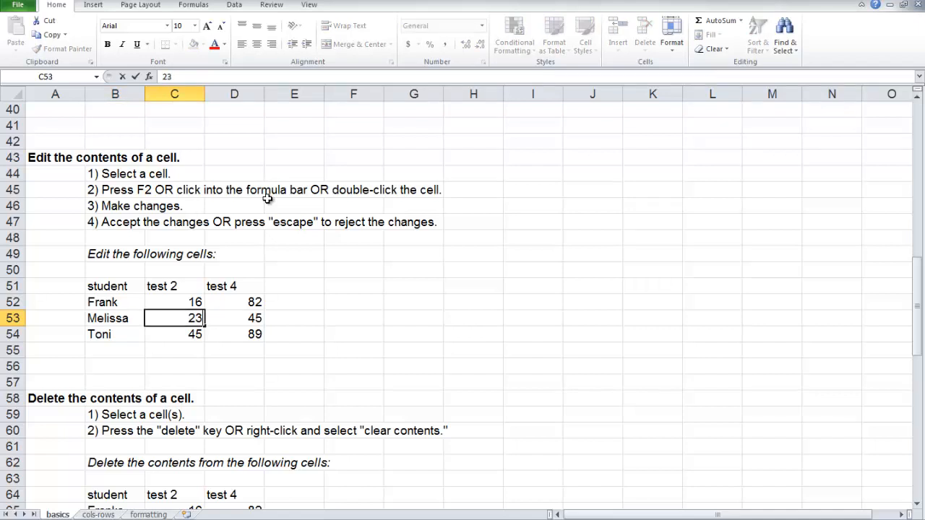
key("Escape")
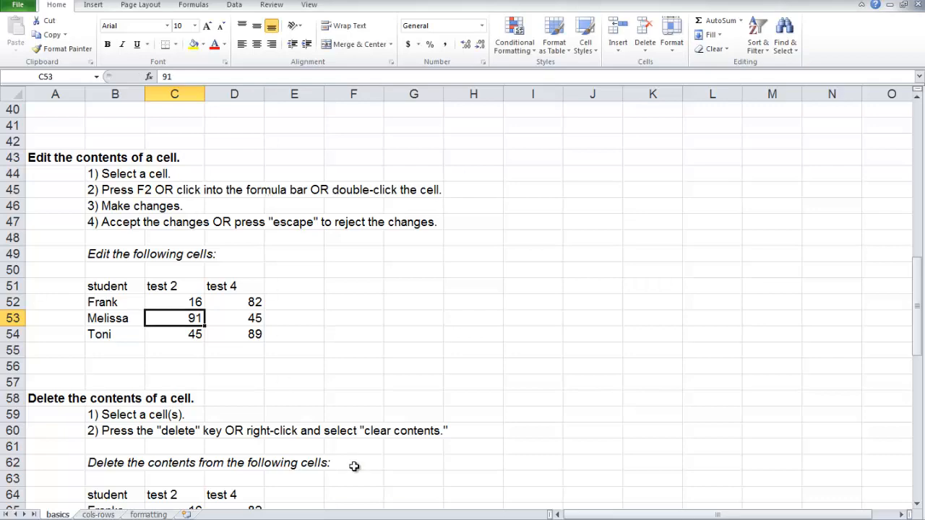
Step: Delete the contents of the whole student and test score table in cells B64:D67 of the deletion exercise
scroll(351, 466, "down", 2)
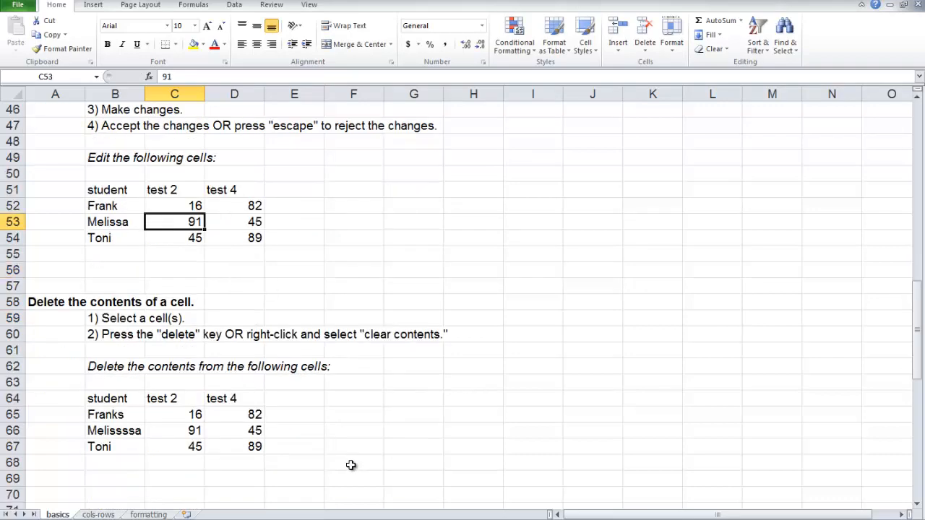
scroll(351, 465, "down", 3)
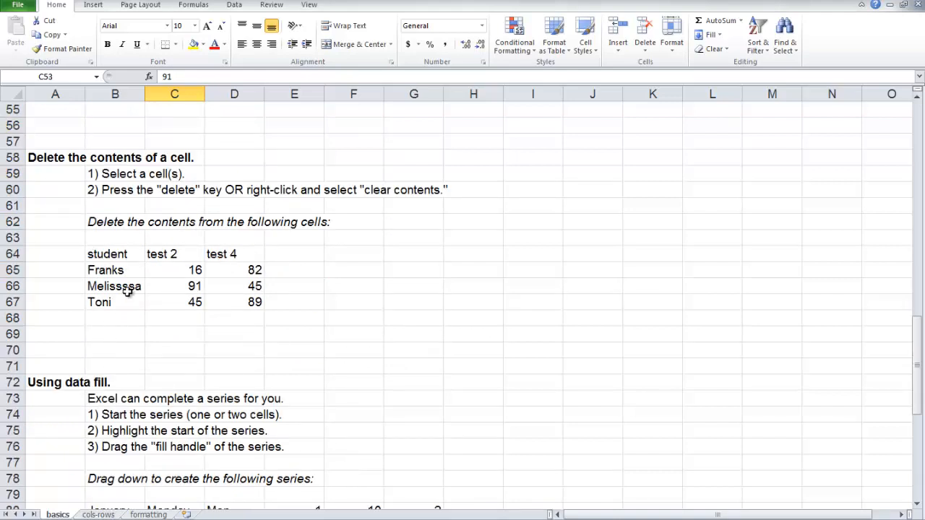
left_click(118, 254)
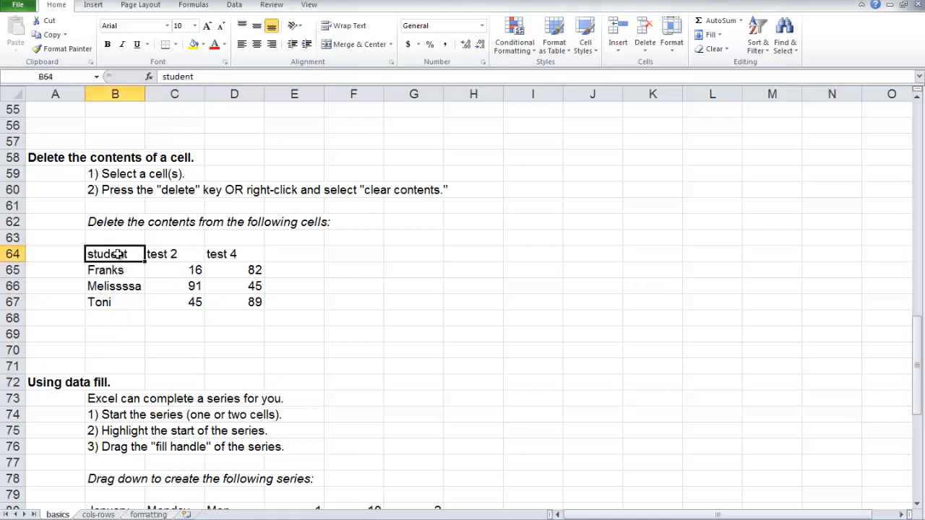
left_click_drag(118, 254, 185, 298)
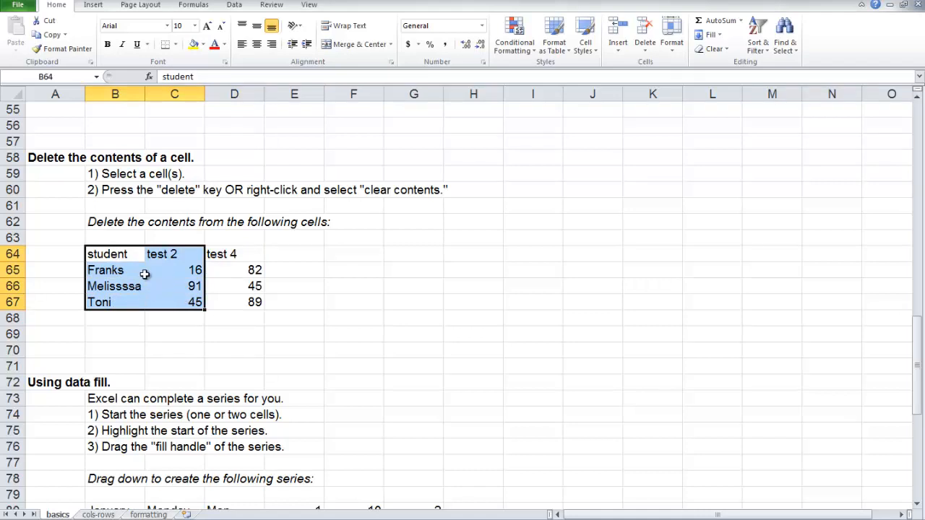
key("Delete")
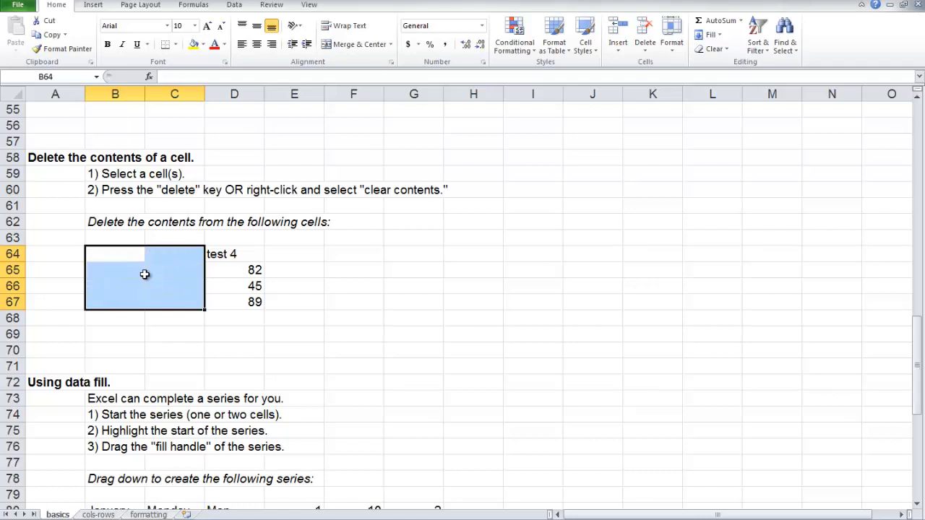
left_click(163, 334)
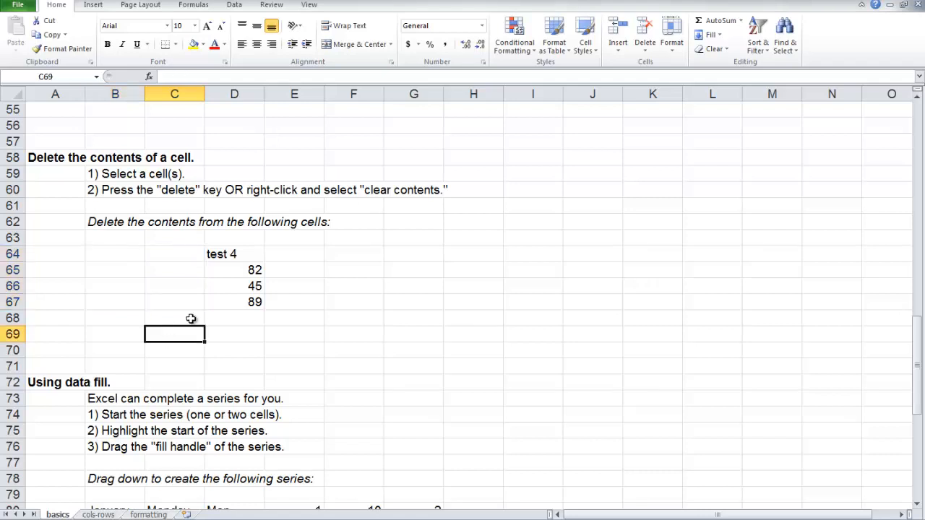
left_click_drag(227, 254, 233, 303)
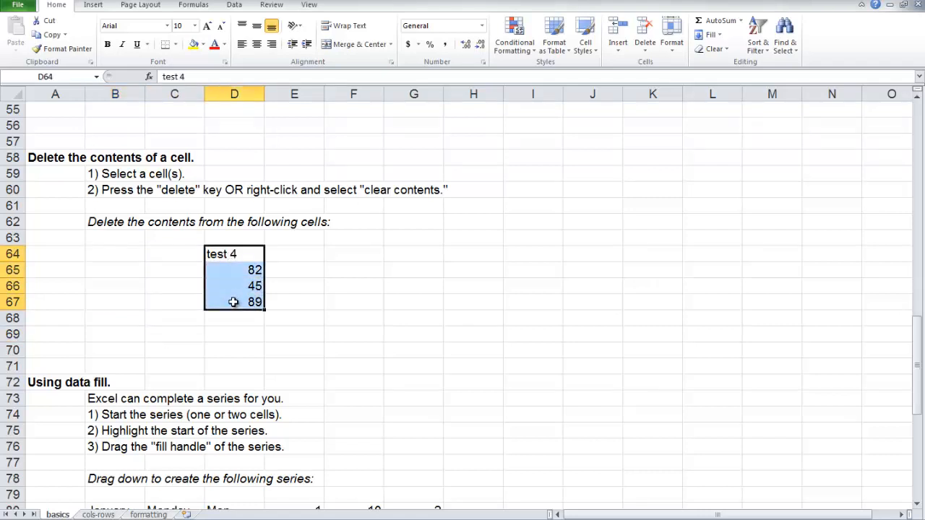
key("Delete")
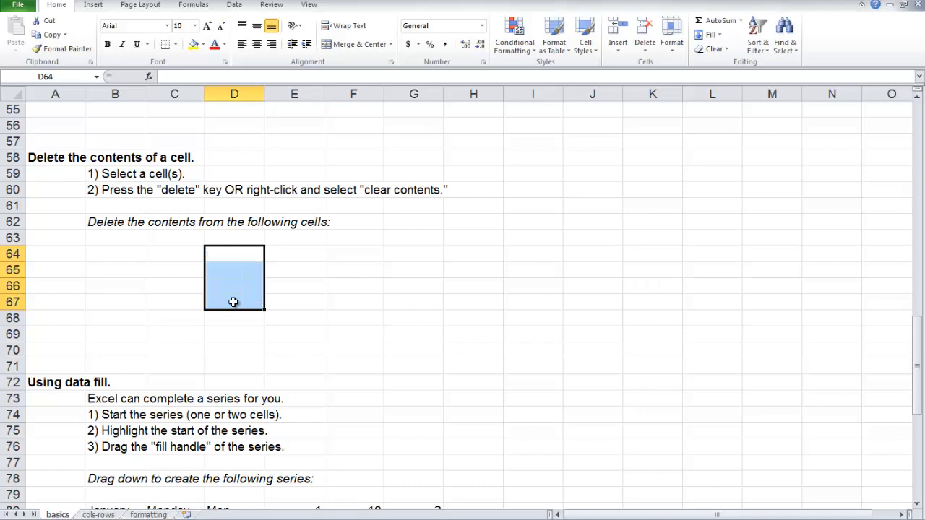
Step: Fill the month series from January in cell B80 down to November in the data fill exercise
scroll(233, 302, "down", 5)
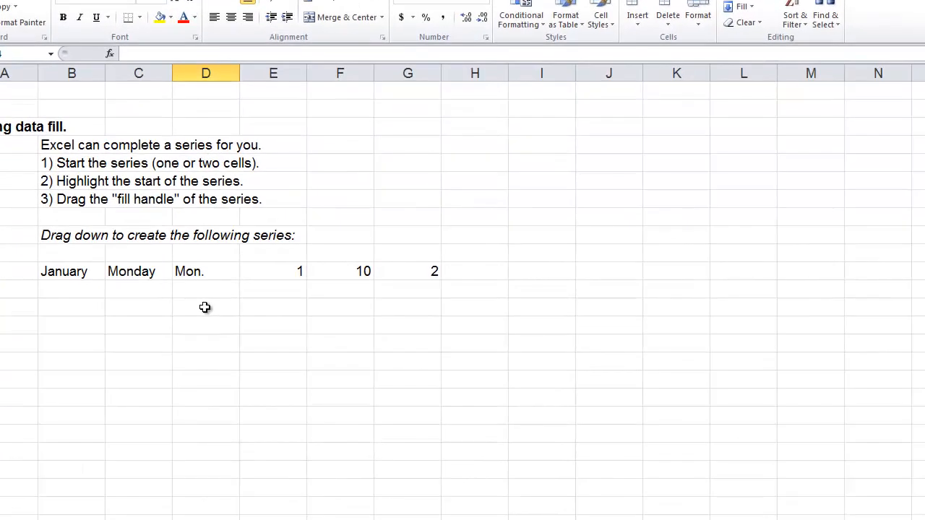
left_click(77, 274)
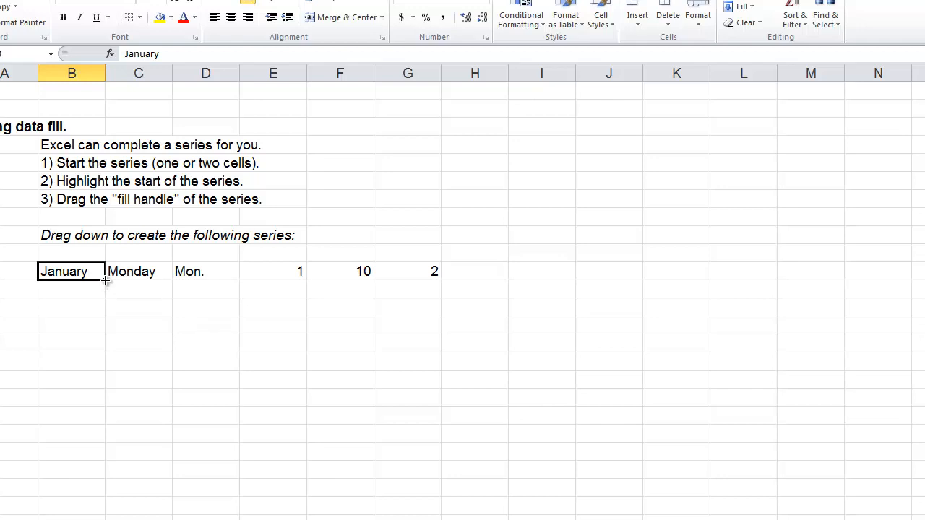
left_click_drag(105, 281, 100, 454)
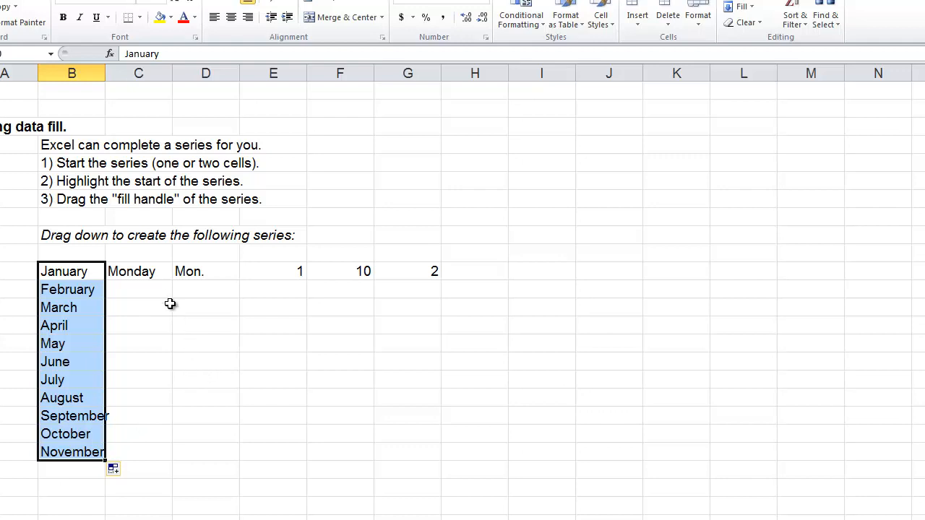
Step: Fill the weekday series from Monday in C80 down to Sunday and from Mon. in D80 down to Sun
left_click(155, 272)
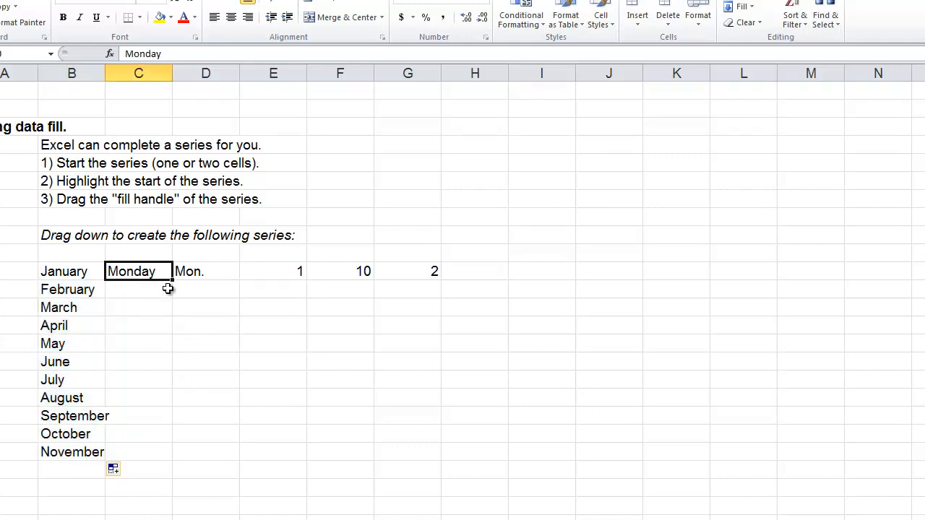
left_click_drag(172, 280, 157, 392)
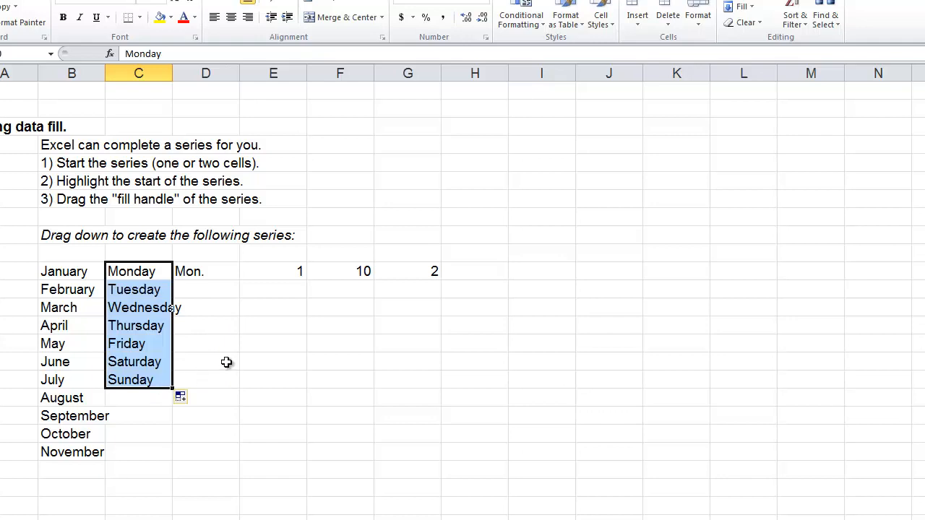
left_click(213, 271)
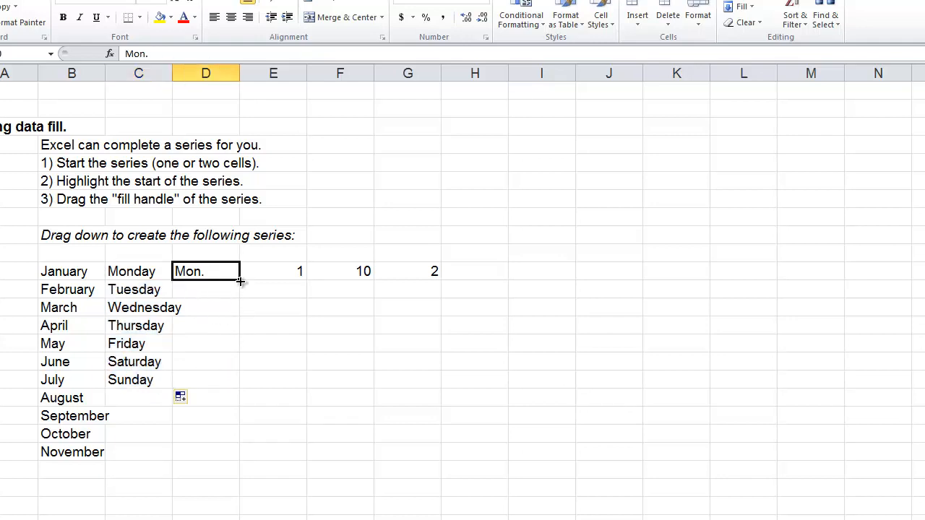
left_click_drag(240, 281, 243, 390)
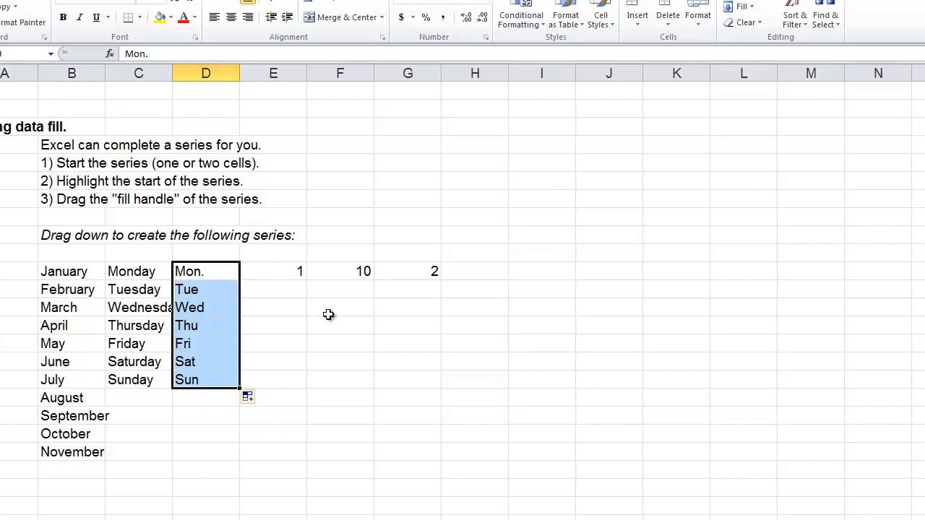
Step: Try filling the single value 1 in cell E80 down through row 84, and undo the fill
left_click(289, 271)
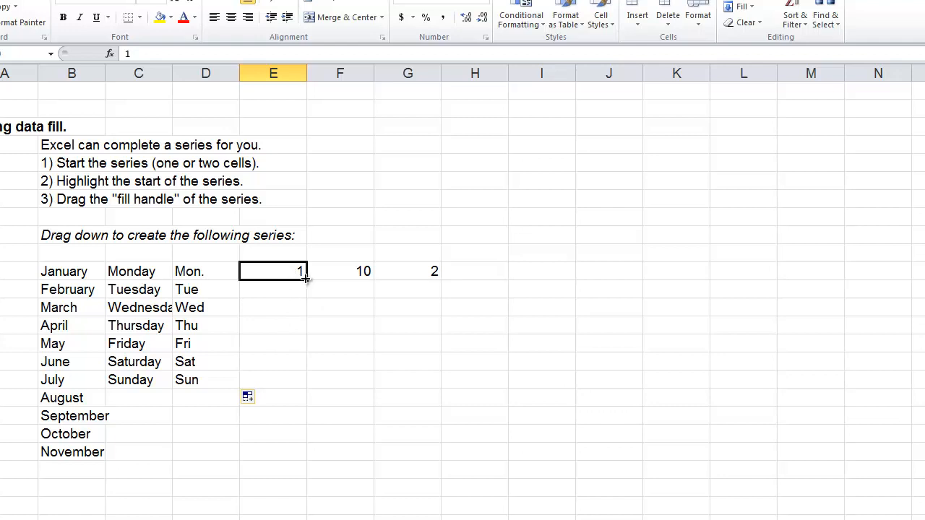
left_click_drag(305, 279, 295, 357)
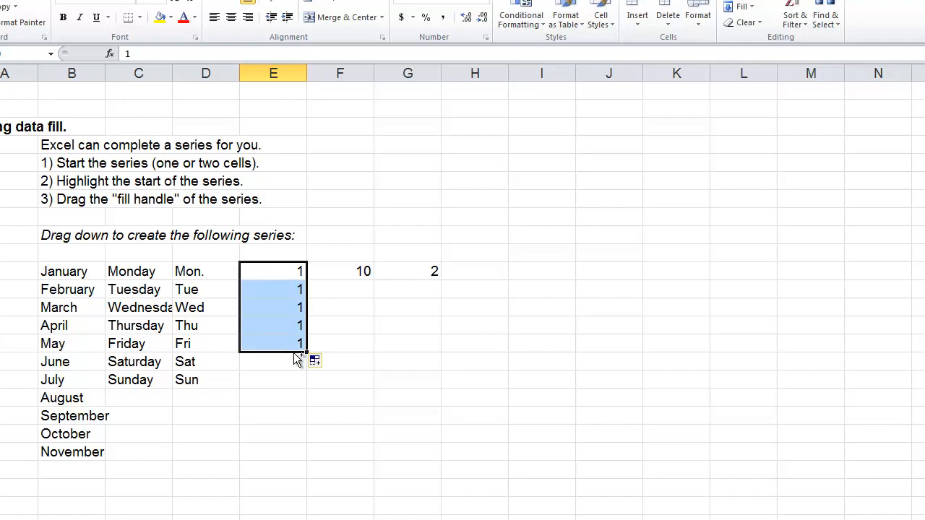
key("ctrl+z")
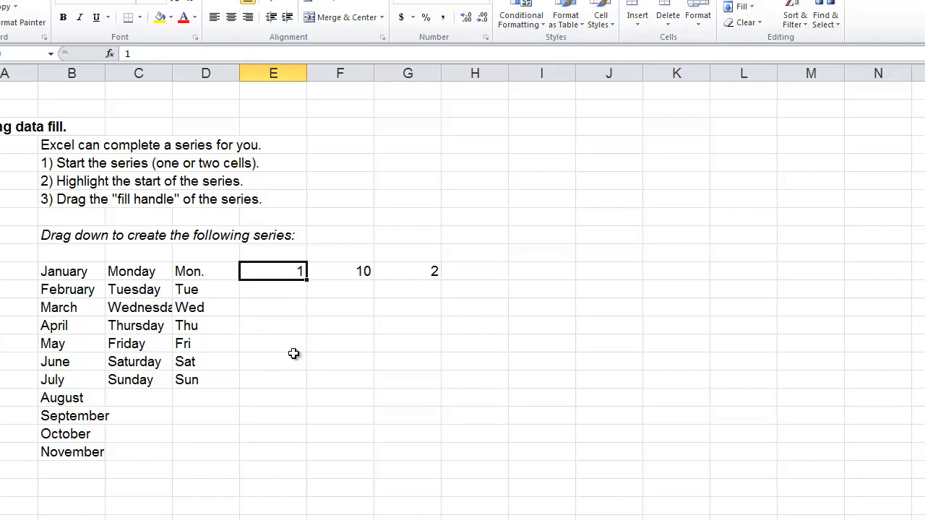
Step: Enter 2 in cell E81 and fill the series from E80:E81 down to 12
left_click(290, 290)
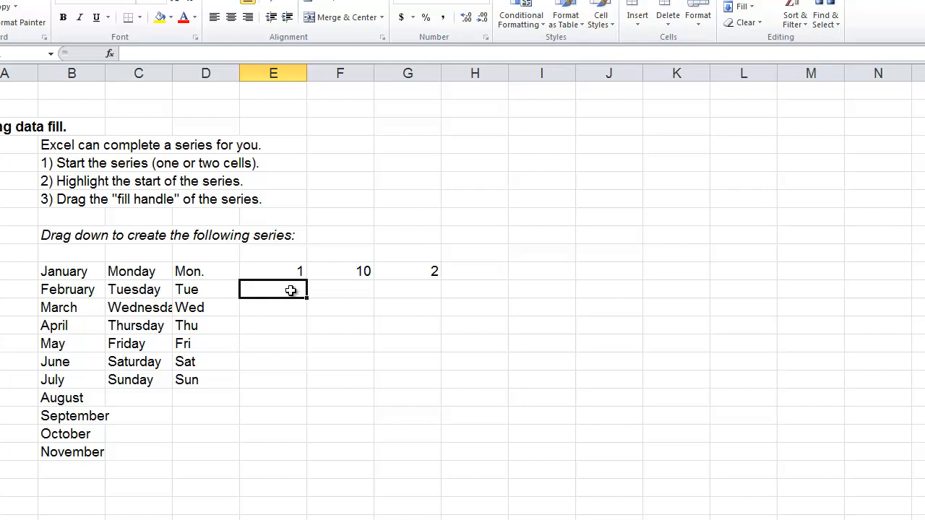
type("2")
key("Up")
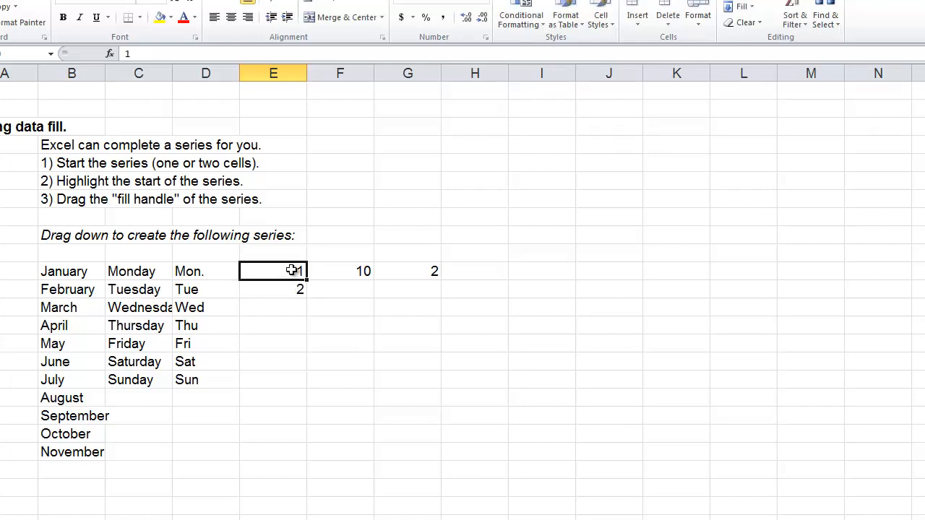
left_click_drag(291, 274, 289, 285)
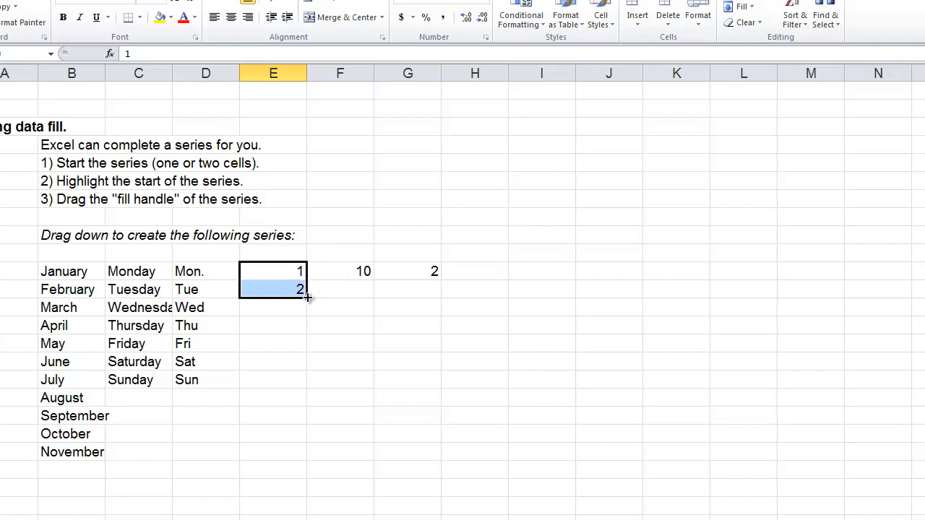
left_click_drag(307, 299, 304, 474)
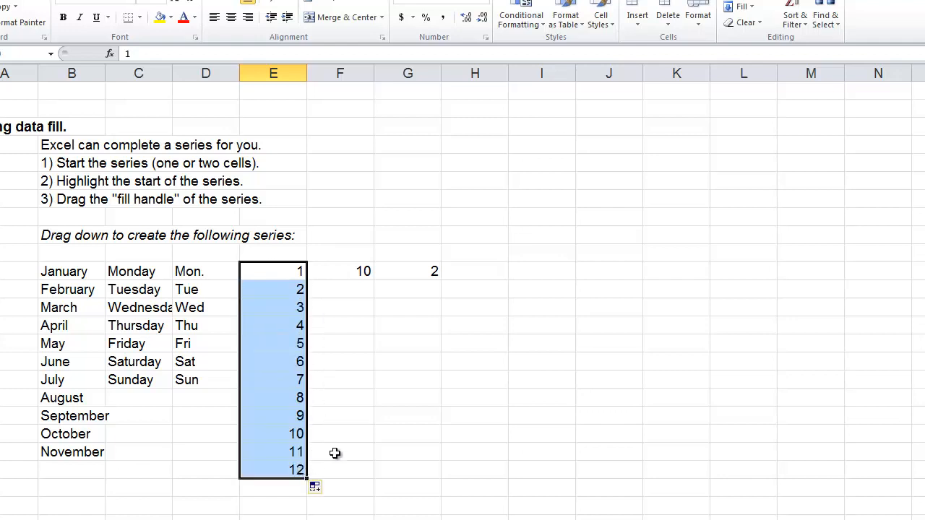
Step: Enter 15 in cell F81 and fill the series from F80:F81 down to 45
left_click(362, 290)
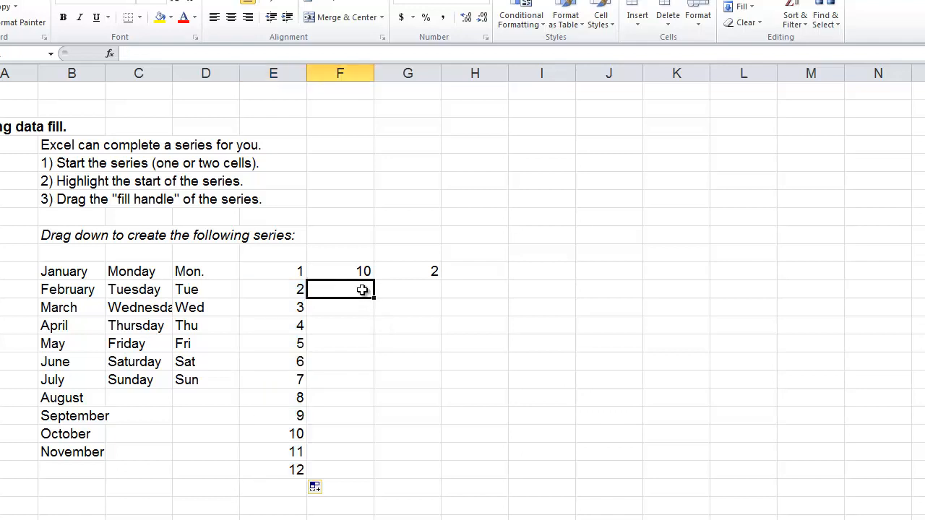
type("15")
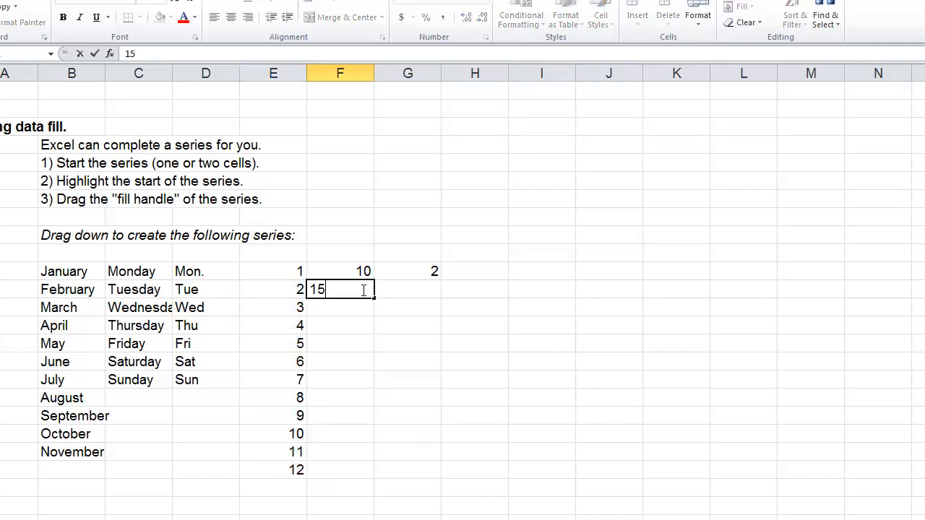
key("Return")
key("Up")
key("Up")
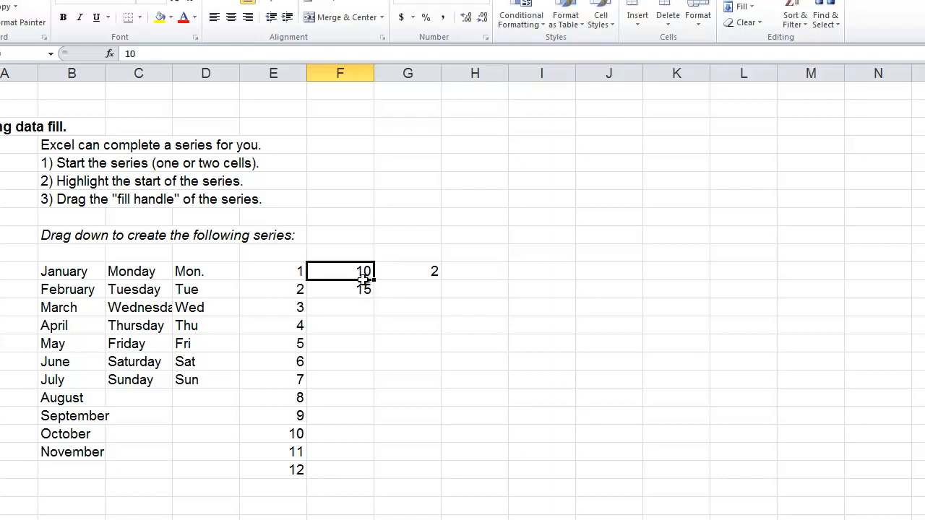
left_click_drag(365, 278, 378, 399)
Step: Enter 0 in cell H80 and fill the series from G80:H80 across the row to -10 in column M
left_click(470, 272)
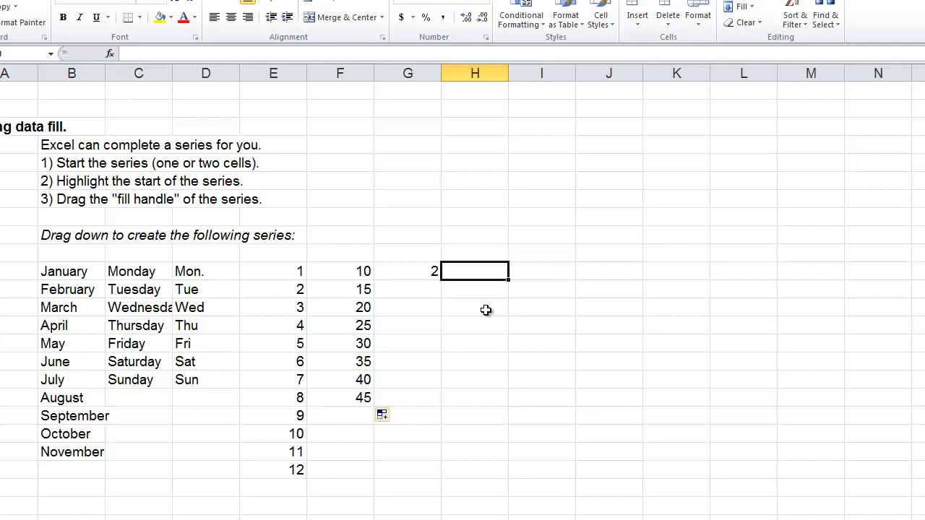
type("0")
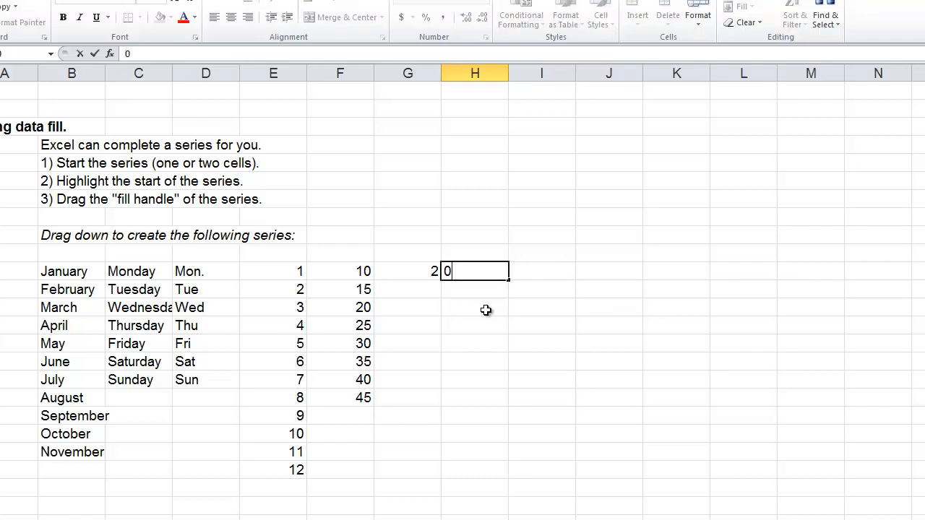
key("Left")
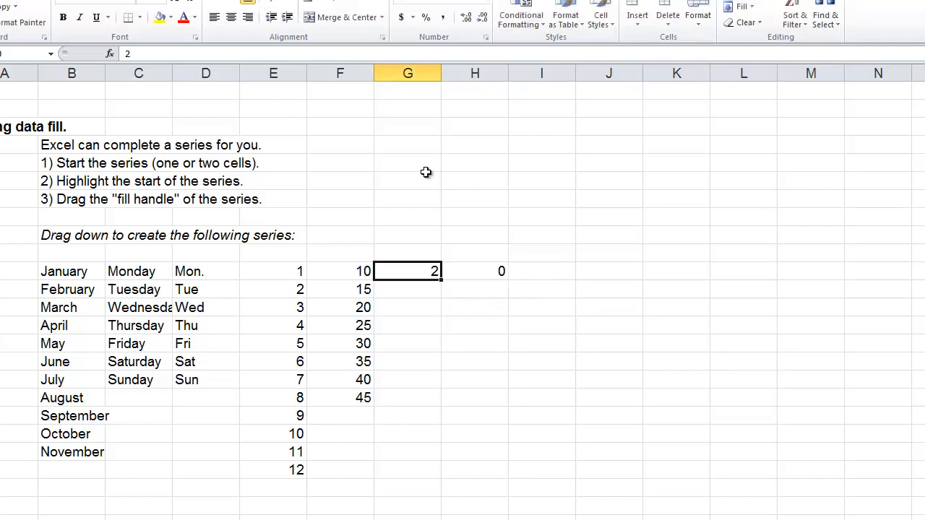
left_click_drag(422, 271, 850, 292)
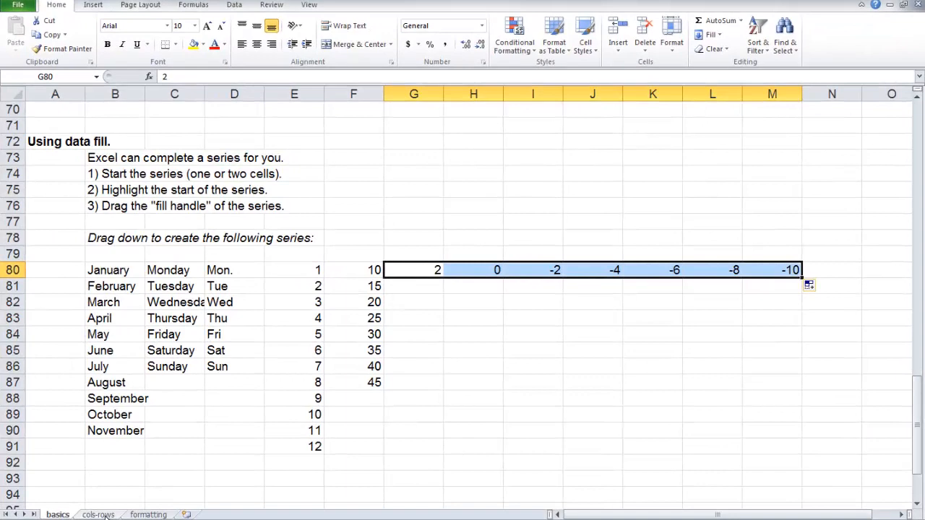
Step: On the cols-rows sheet, widen column C to fit the full student names and autofit the Age column's width
left_click(98, 515)
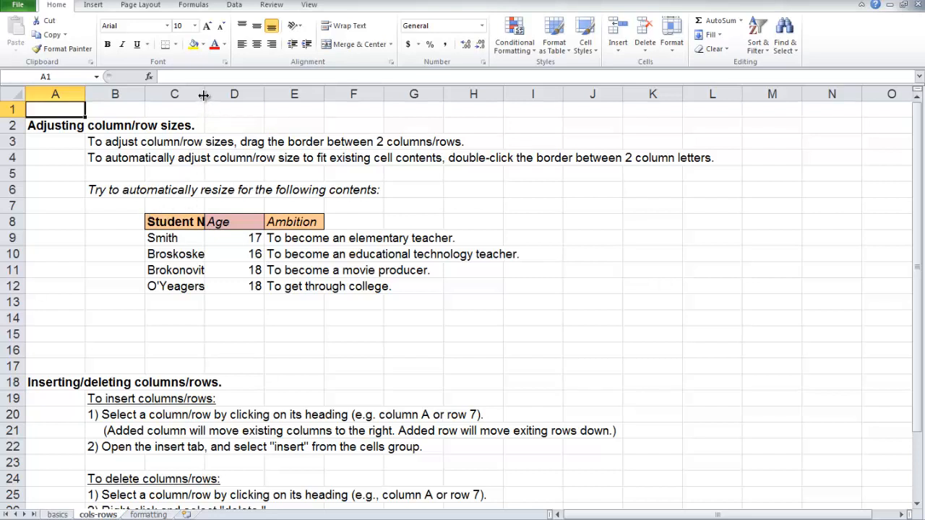
left_click_drag(204, 96, 204, 96)
left_click_drag(206, 96, 272, 118)
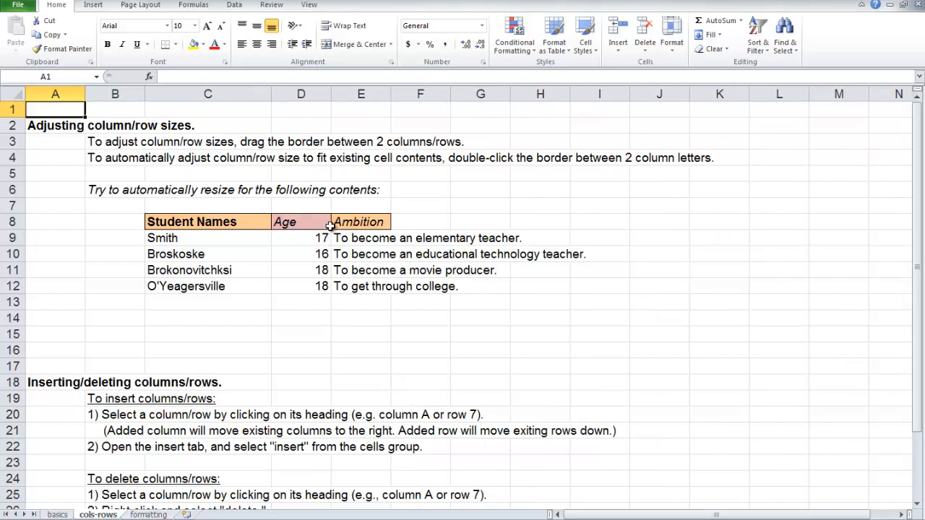
left_click_drag(331, 93, 331, 93)
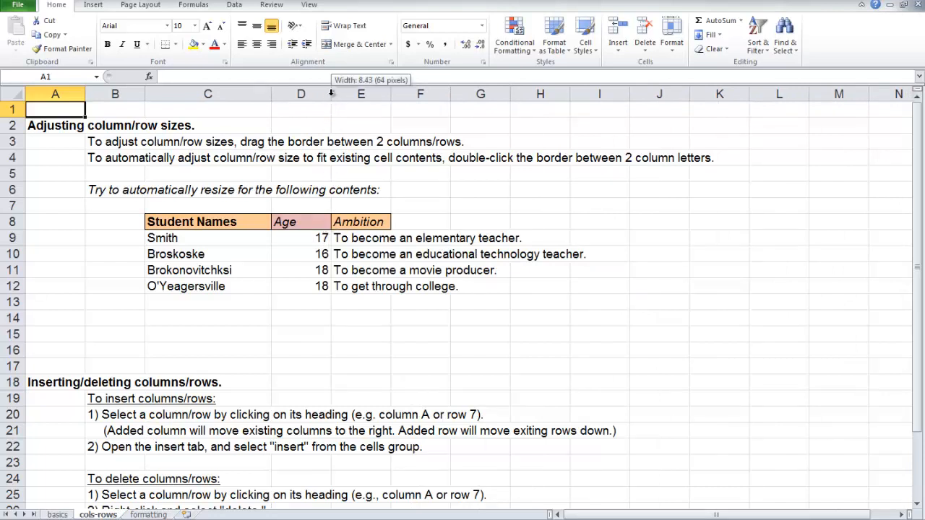
double_click(331, 94)
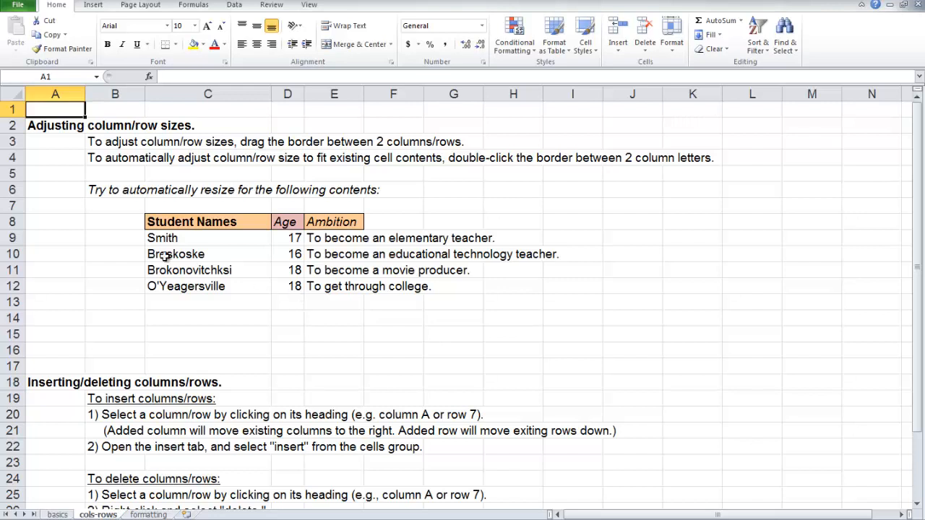
Step: Enlarge the height of row 3, and autofit the row back to its contents
left_click_drag(13, 150, 14, 197)
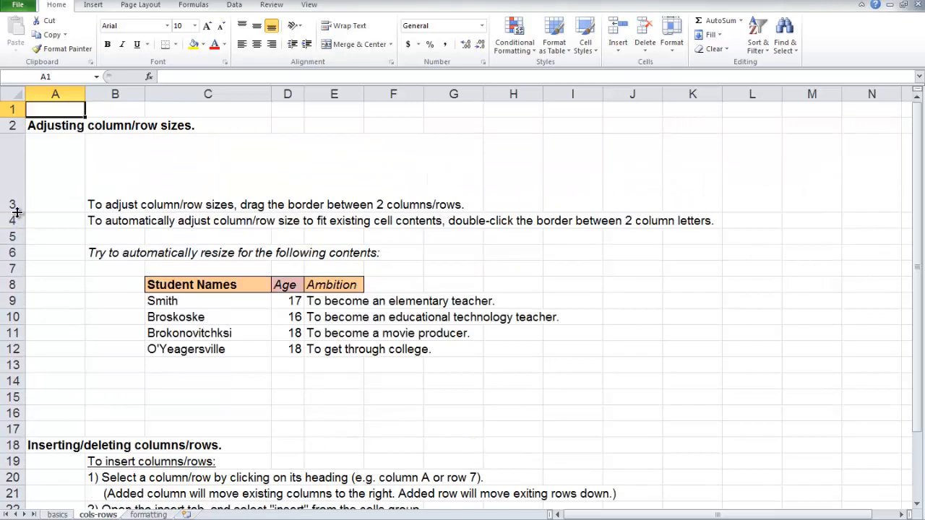
double_click(16, 212)
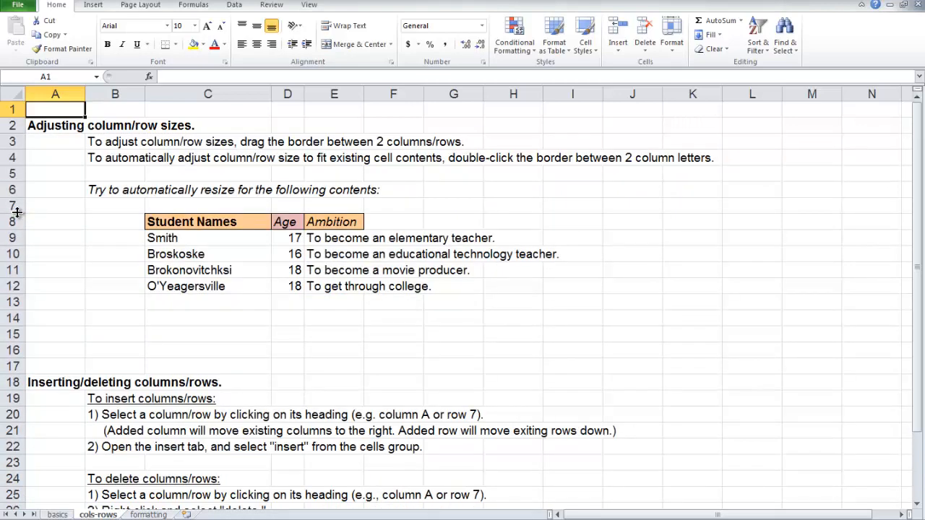
Step: Delete the blank row 23, and insert a new blank row above the "To delete columns/rows:" heading
scroll(209, 302, "down", 2)
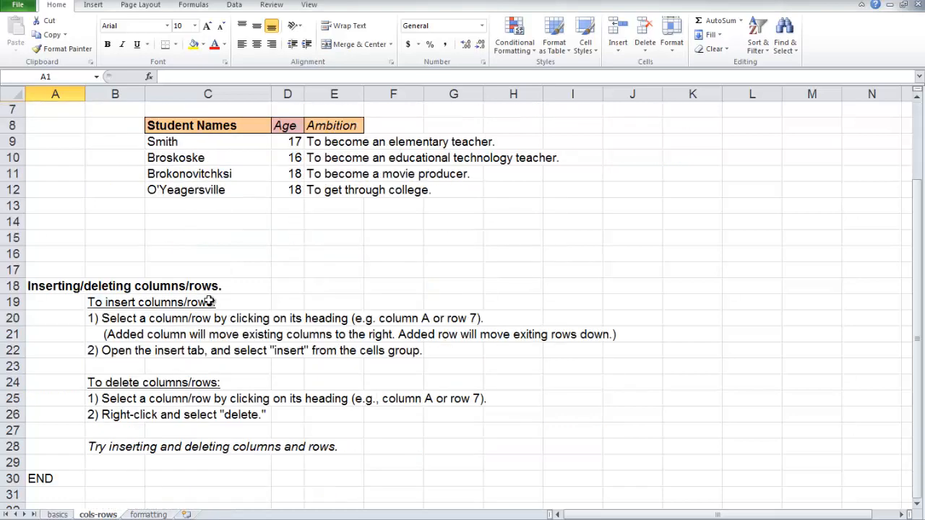
scroll(209, 302, "down", 1)
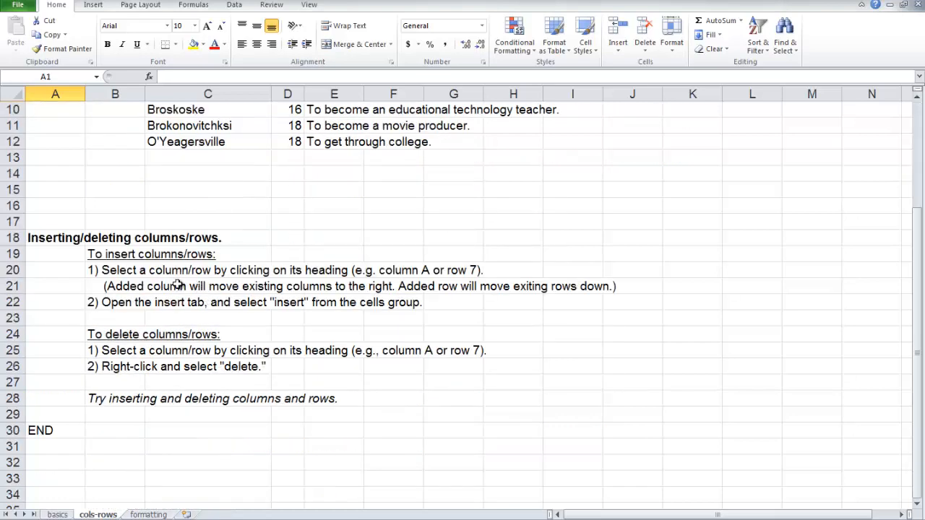
left_click(13, 318)
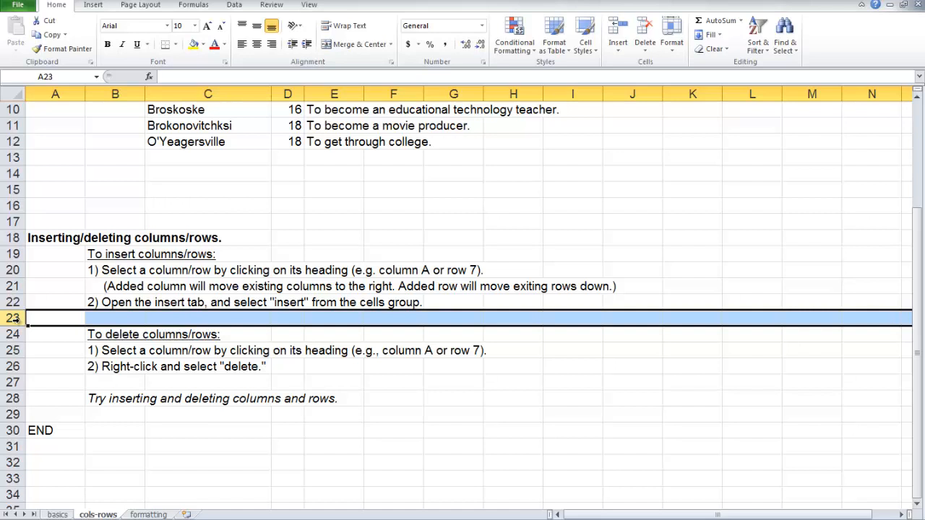
right_click(13, 318)
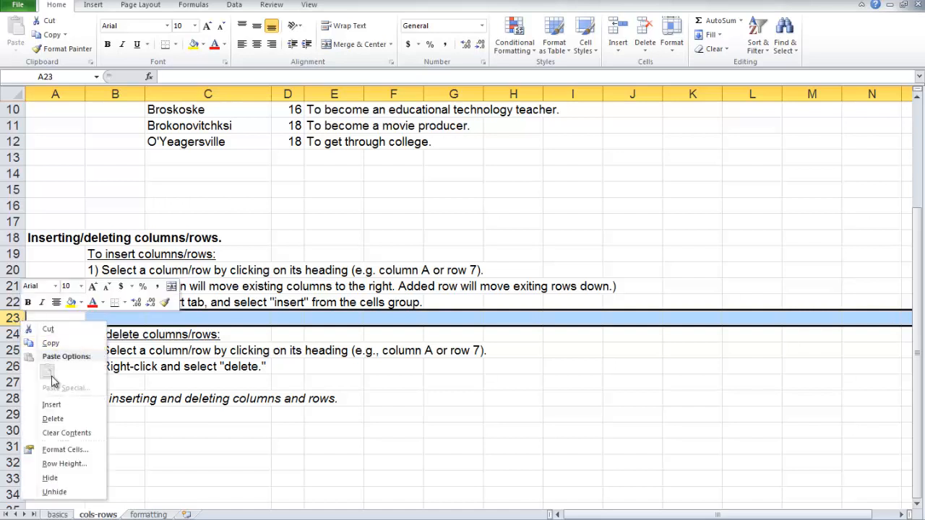
left_click(53, 416)
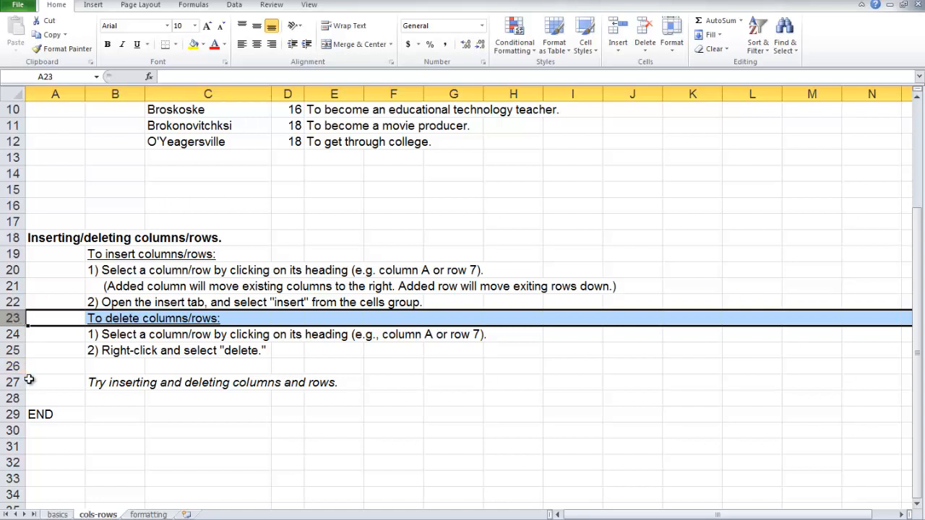
right_click(13, 319)
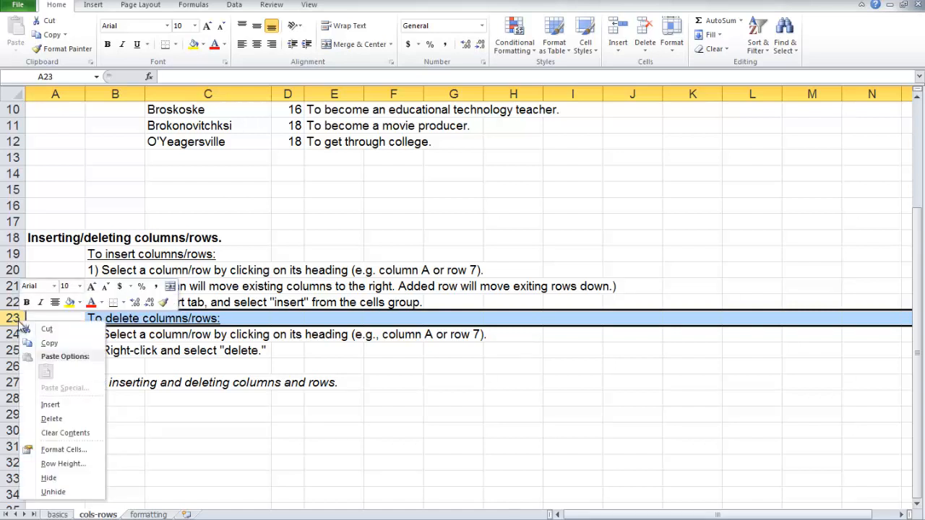
left_click(46, 404)
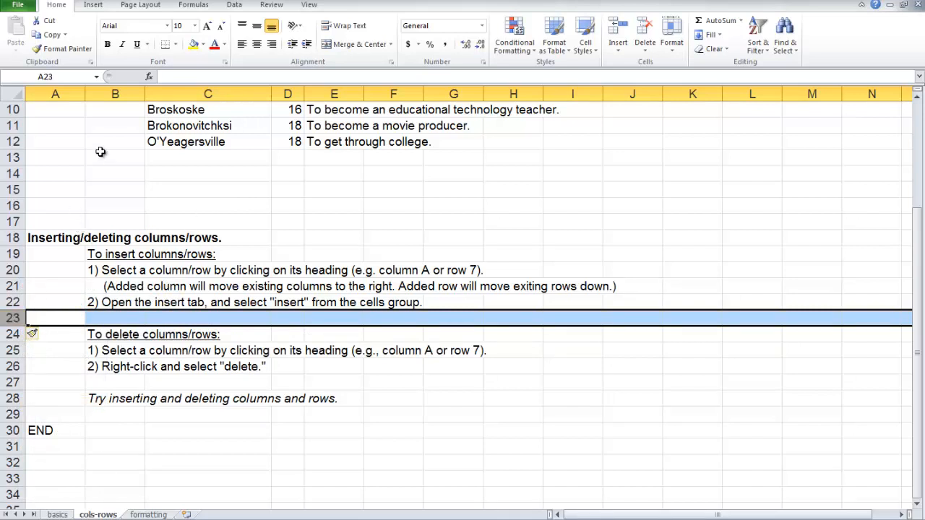
Step: Delete column B, and undo the deletion
left_click(115, 94)
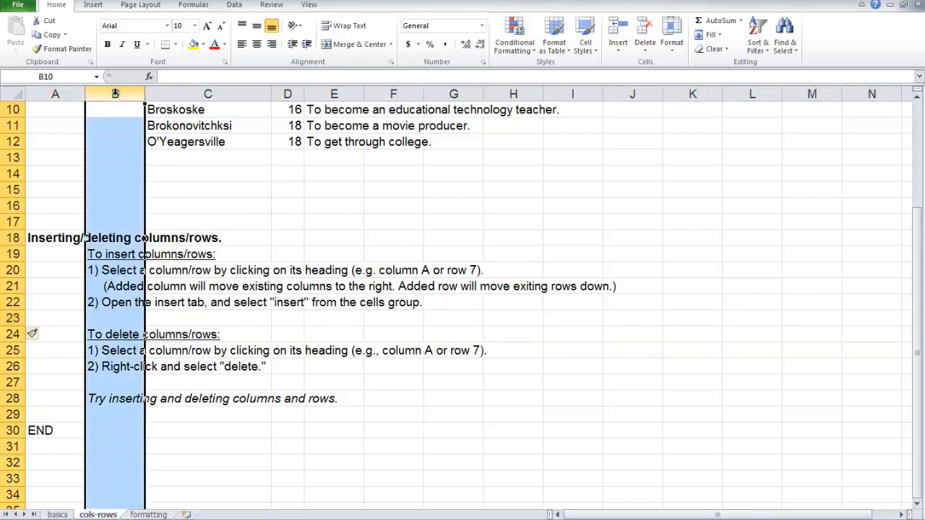
right_click(116, 96)
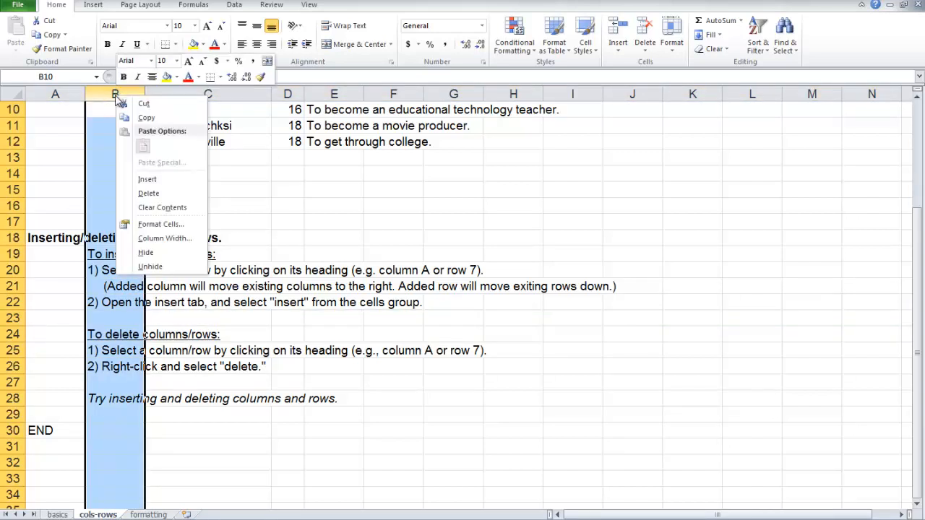
left_click(148, 190)
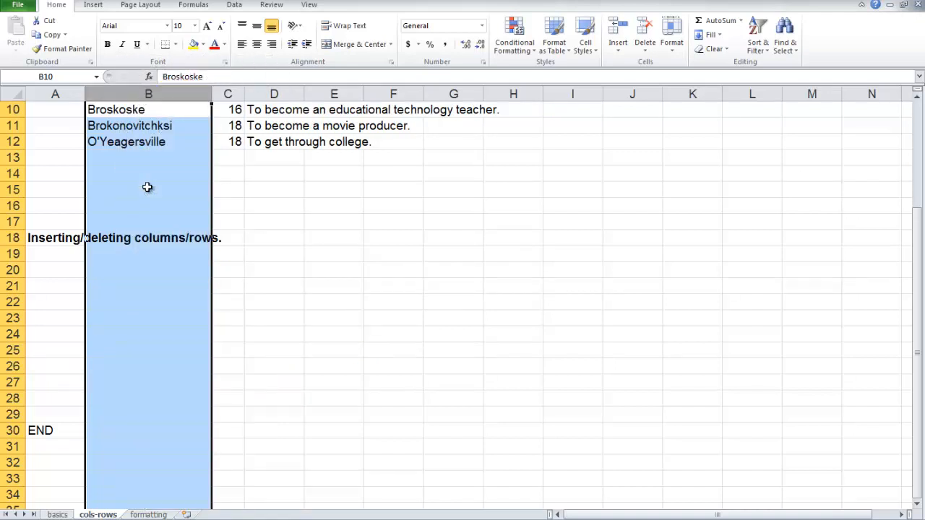
key("ctrl+z")
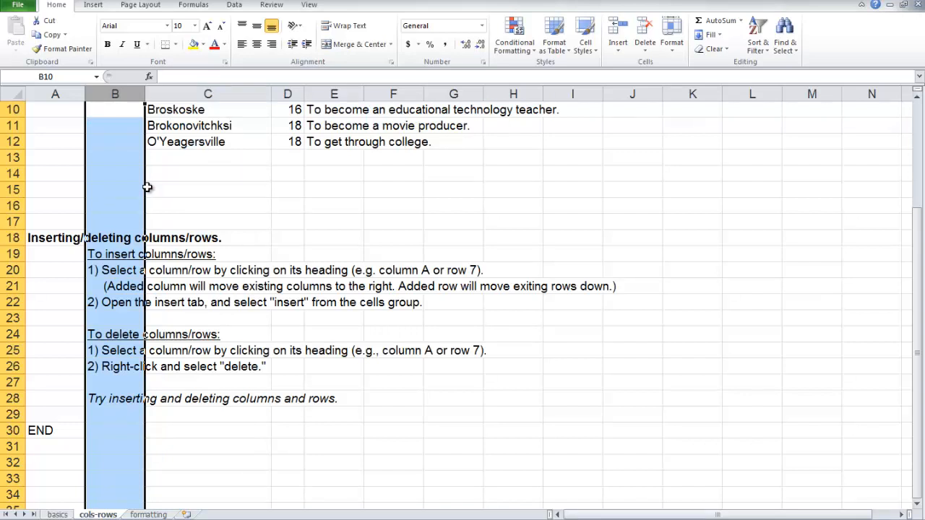
Step: Insert a new blank column at column B, ahead of the instruction text
right_click(117, 94)
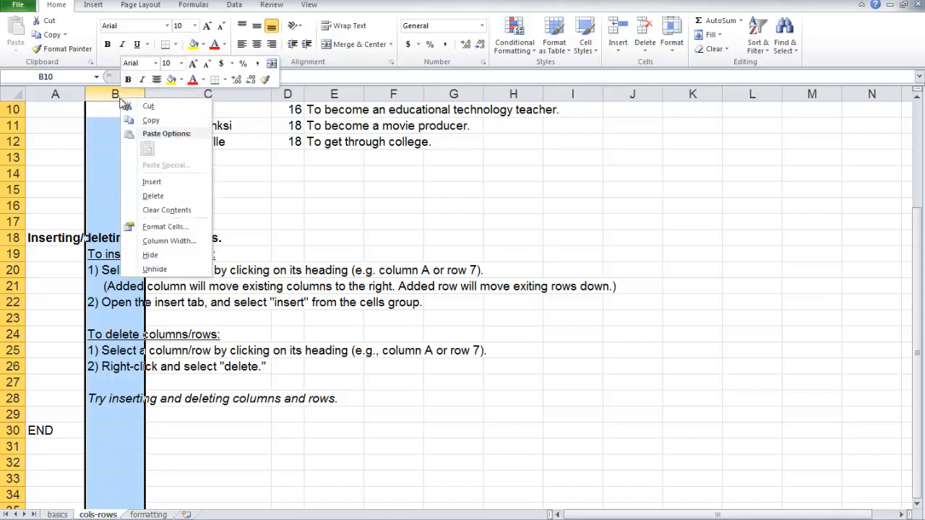
left_click(149, 181)
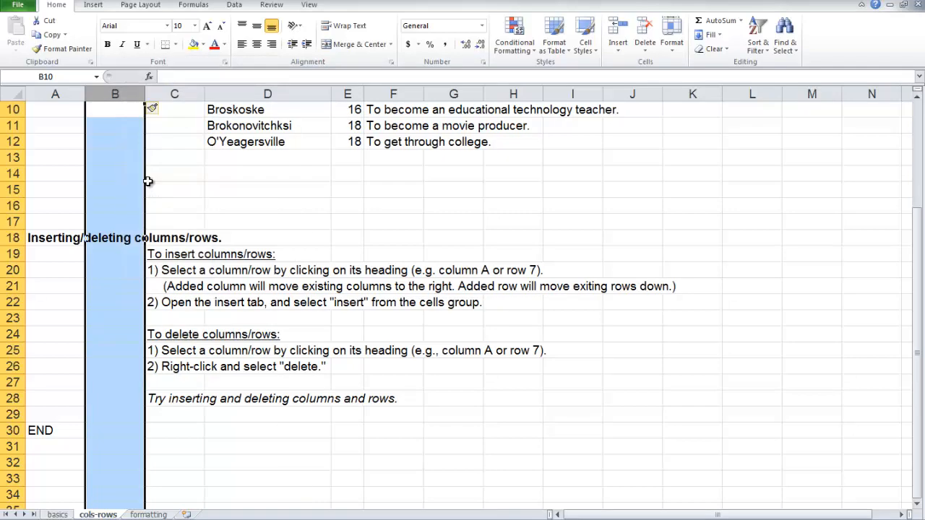